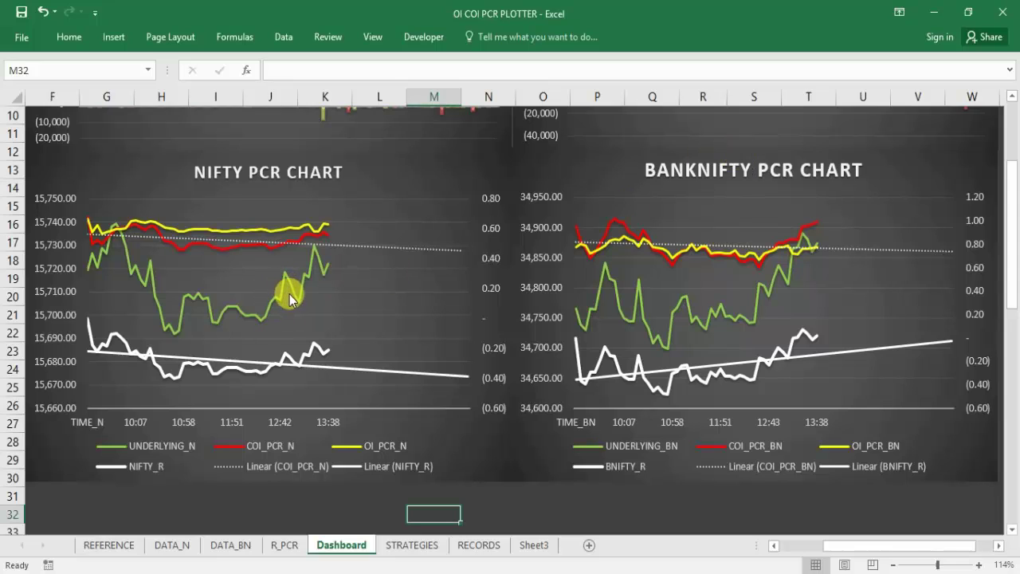
# Step: Examine the PCR series, underlying lines and trendlines in the NIFTY and BANKNIFTY PCR charts on the Dashboard sheet
pyautogui.moveTo(301, 294)
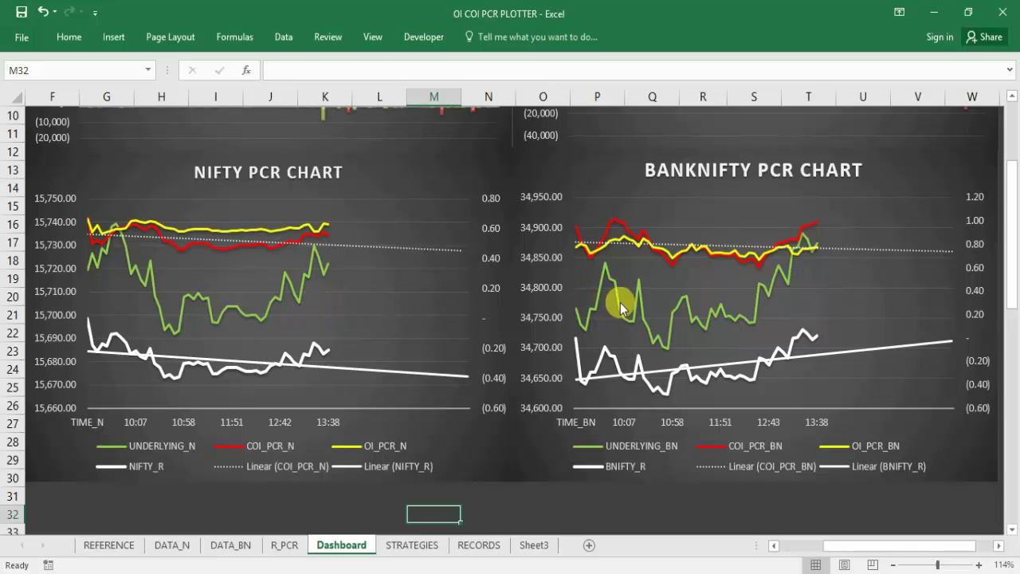
pyautogui.moveTo(620, 307)
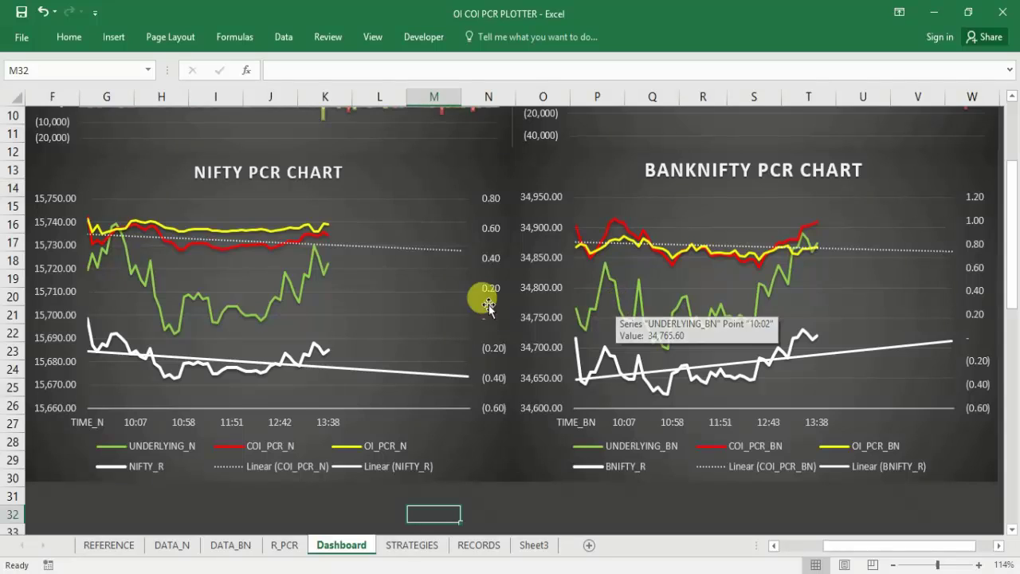
pyautogui.moveTo(234, 254)
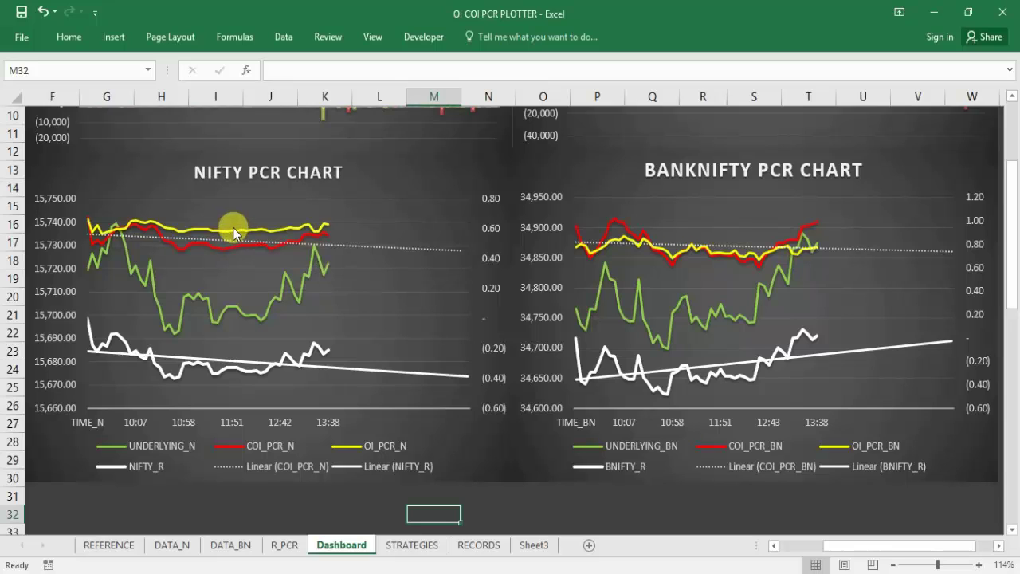
pyautogui.moveTo(236, 236)
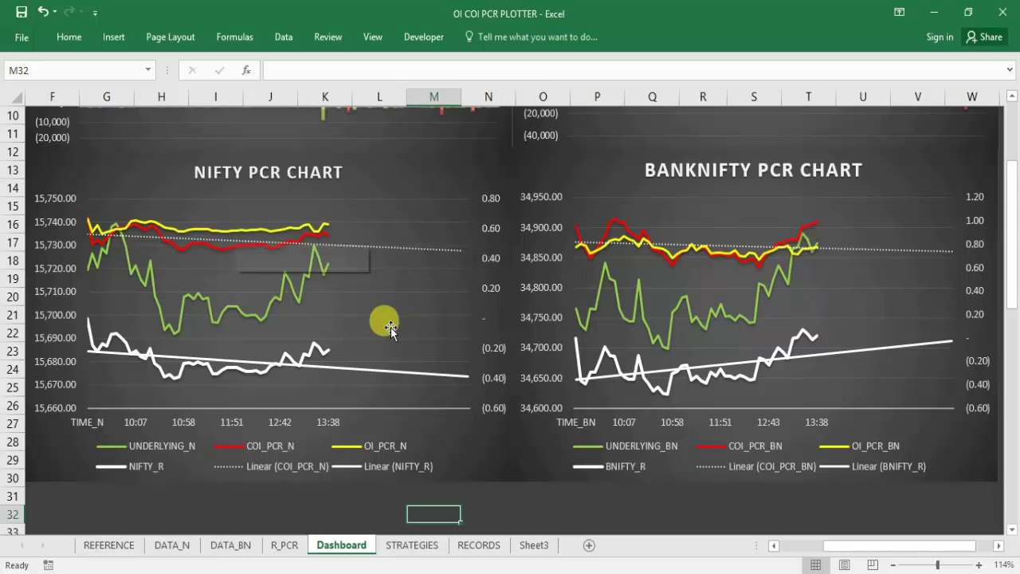
pyautogui.moveTo(267, 377)
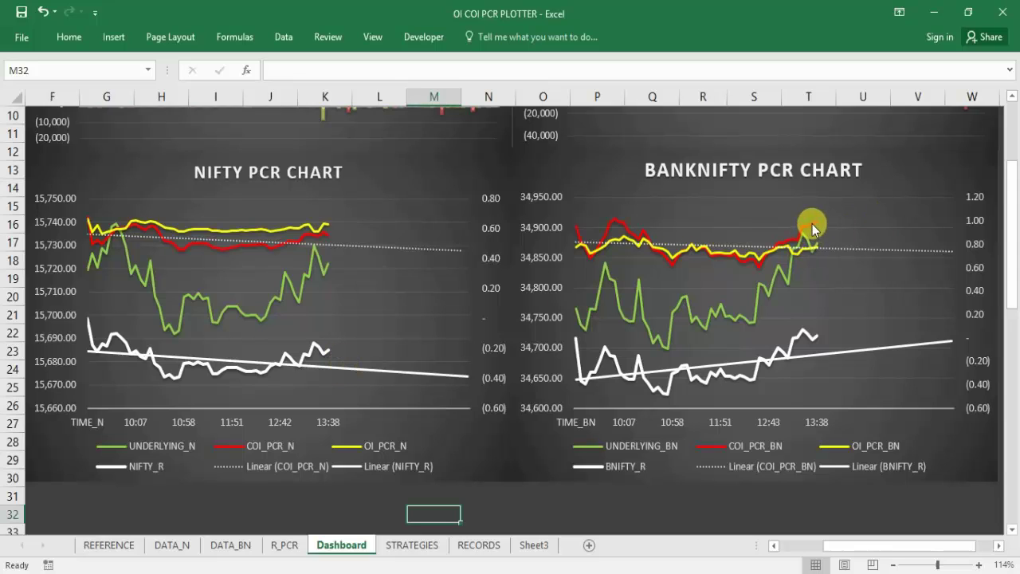
pyautogui.moveTo(813, 227)
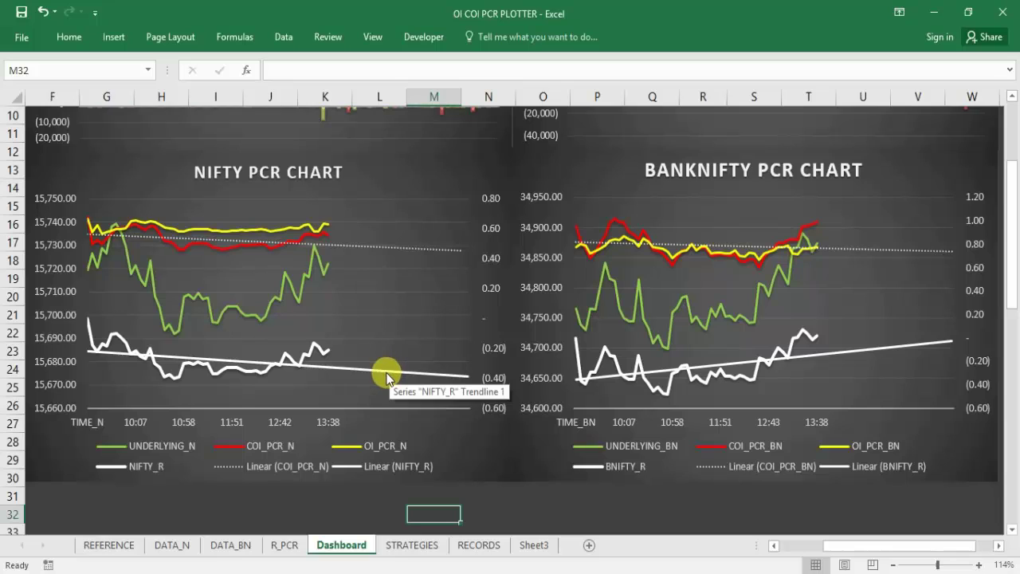
pyautogui.moveTo(636, 327)
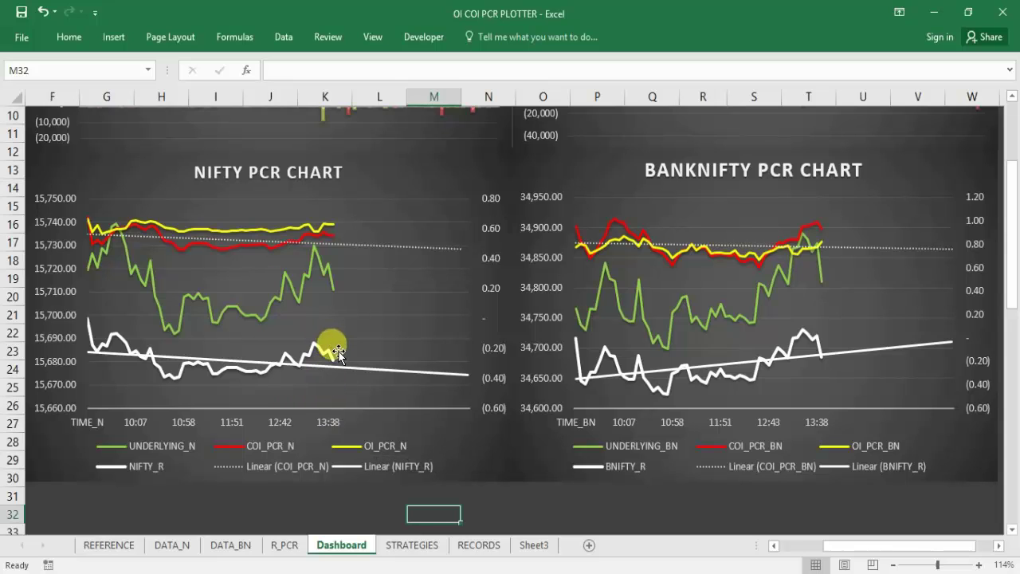
# Step: Review the time interval setting on the REFERENCE sheet and look over the NIFTY option chain on the DATA_N sheet
pyautogui.click(109, 546)
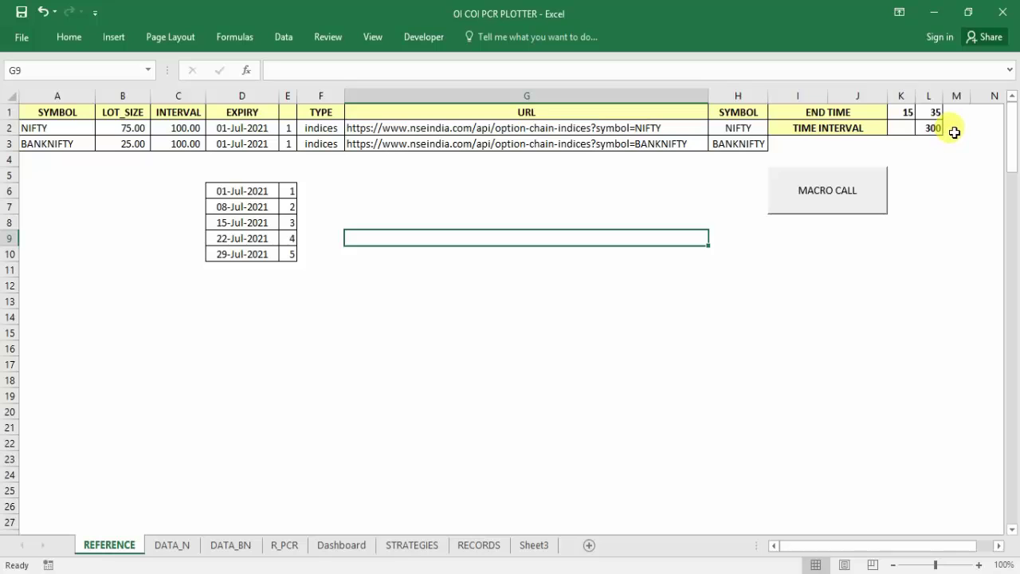
pyautogui.click(955, 129)
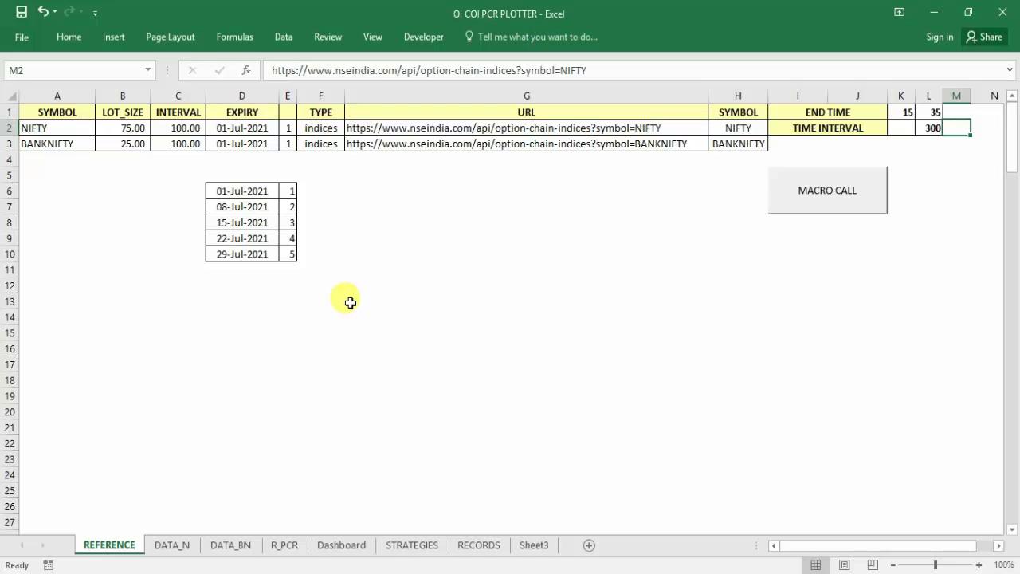
pyautogui.click(172, 547)
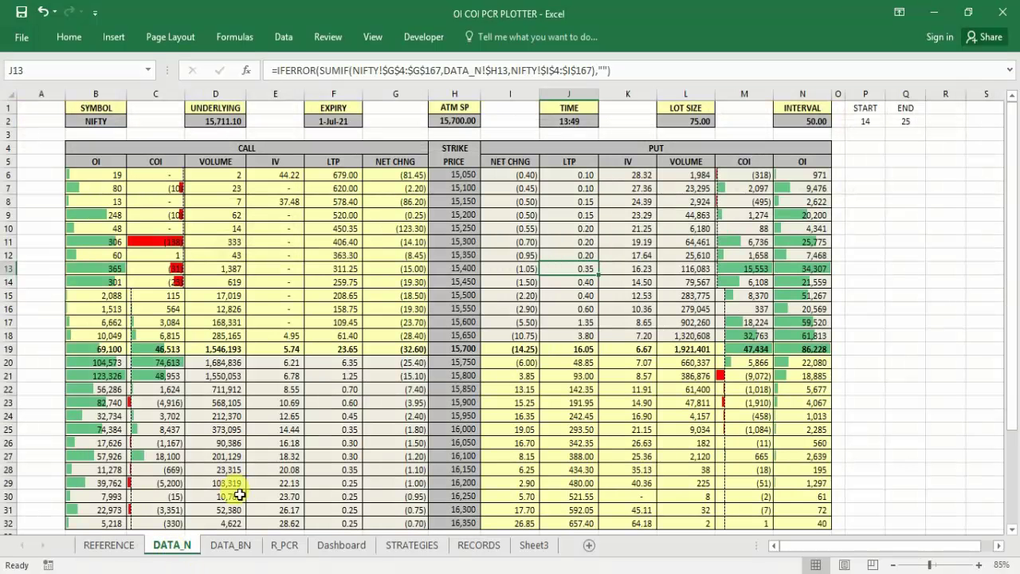
pyautogui.scroll(-1, 326, 380)
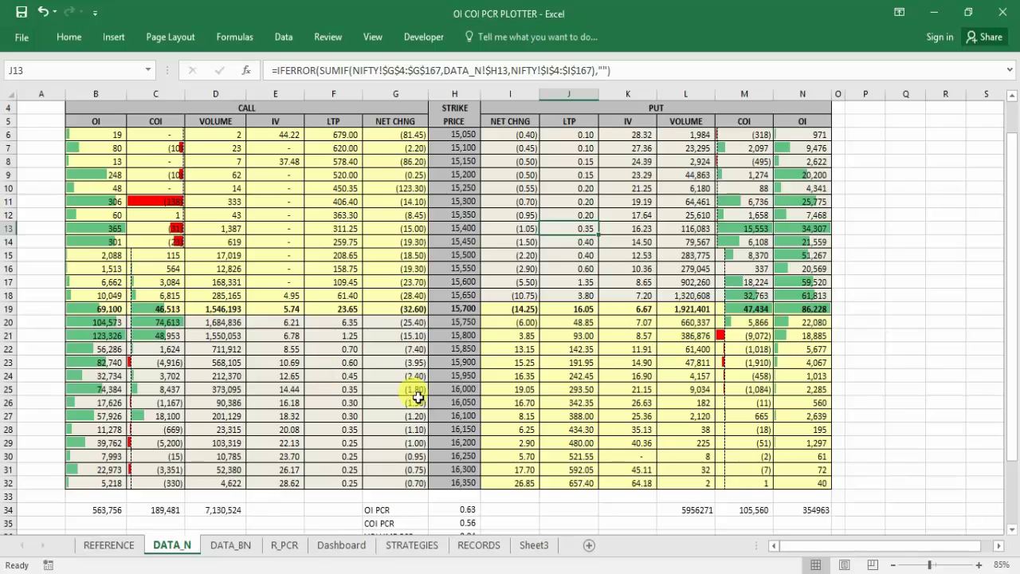
pyautogui.scroll(1, 418, 397)
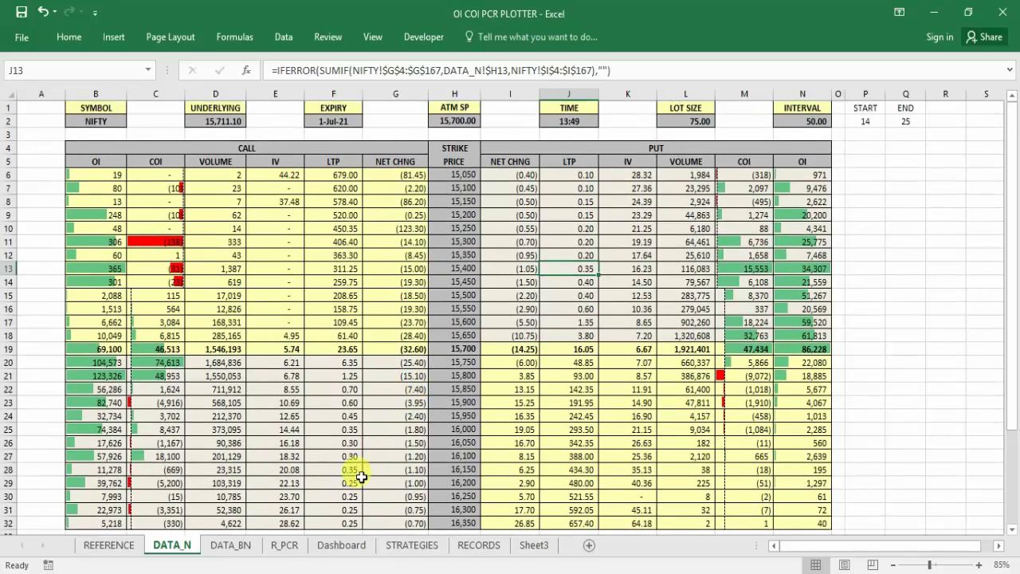
pyautogui.click(284, 546)
pyautogui.click(171, 547)
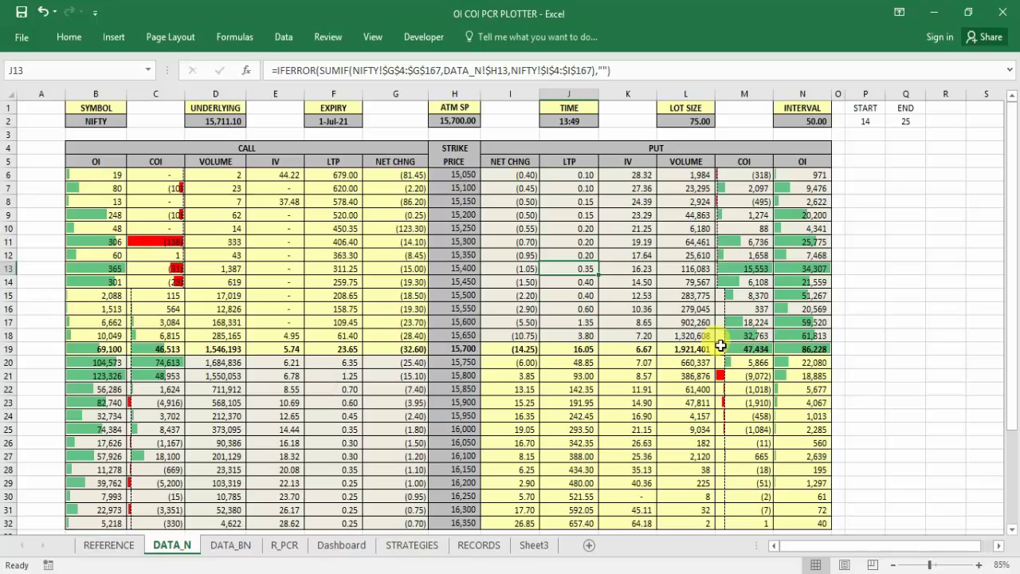
pyautogui.scroll(-2, 518, 363)
pyautogui.scroll(2, 520, 367)
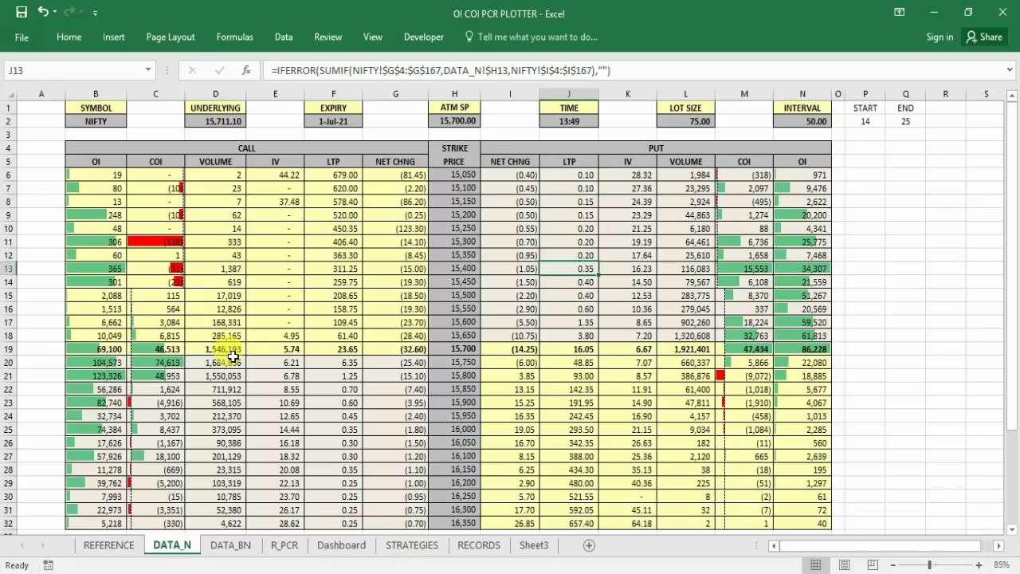
# Step: Inspect the call OI and COI totals in row 34 and highlight strike rows 14 to 25 of the option chain
pyautogui.scroll(-1, 319, 437)
pyautogui.click(94, 510)
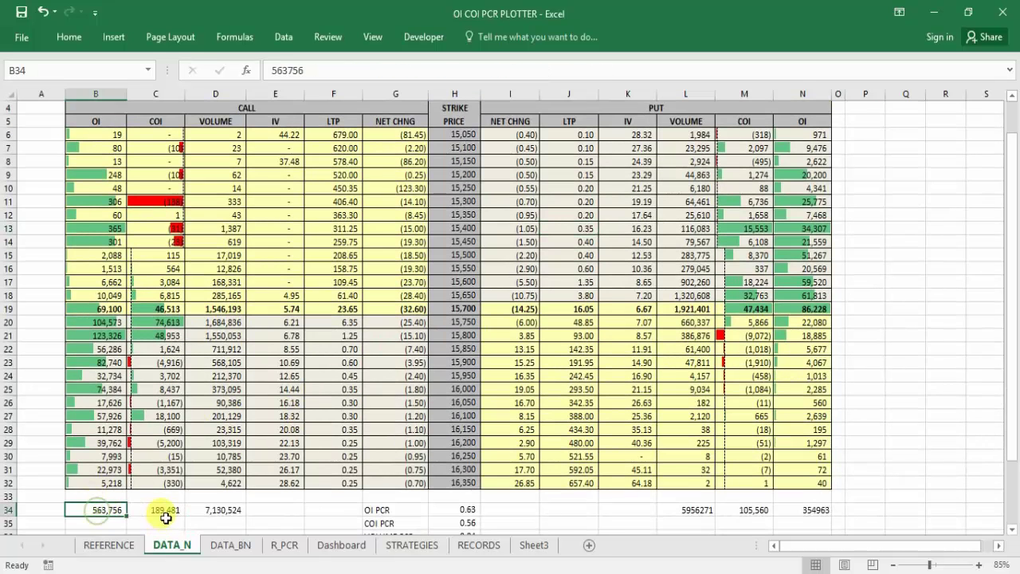
pyautogui.click(164, 511)
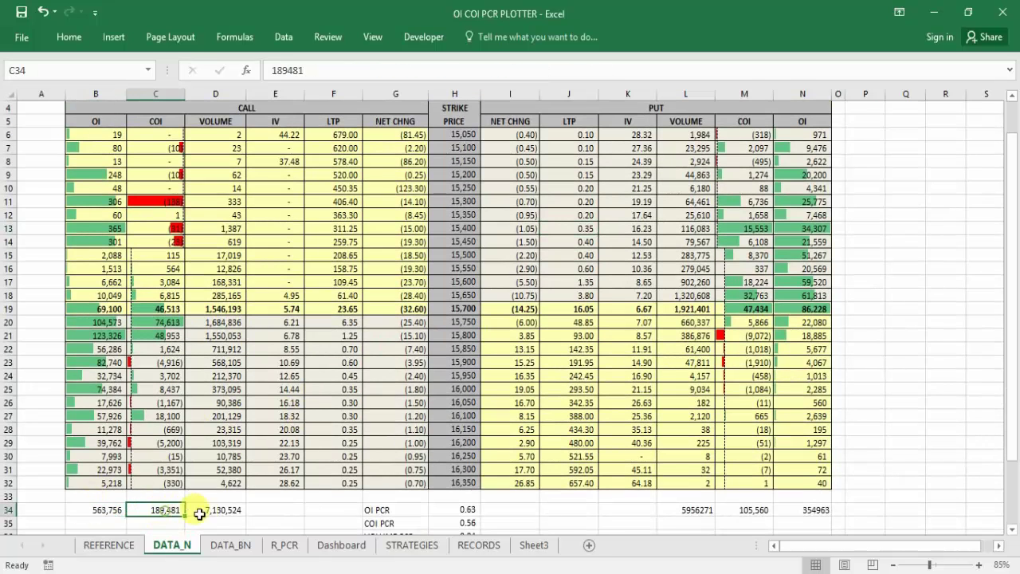
pyautogui.click(108, 512)
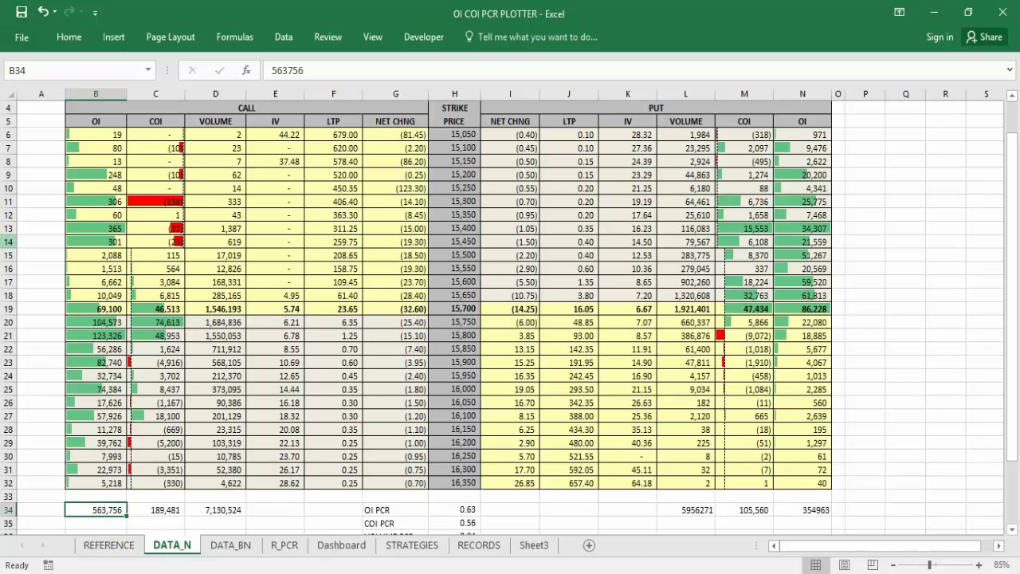
pyautogui.moveTo(8, 242); pyautogui.dragTo(8, 403)
pyautogui.scroll(1, 323, 364)
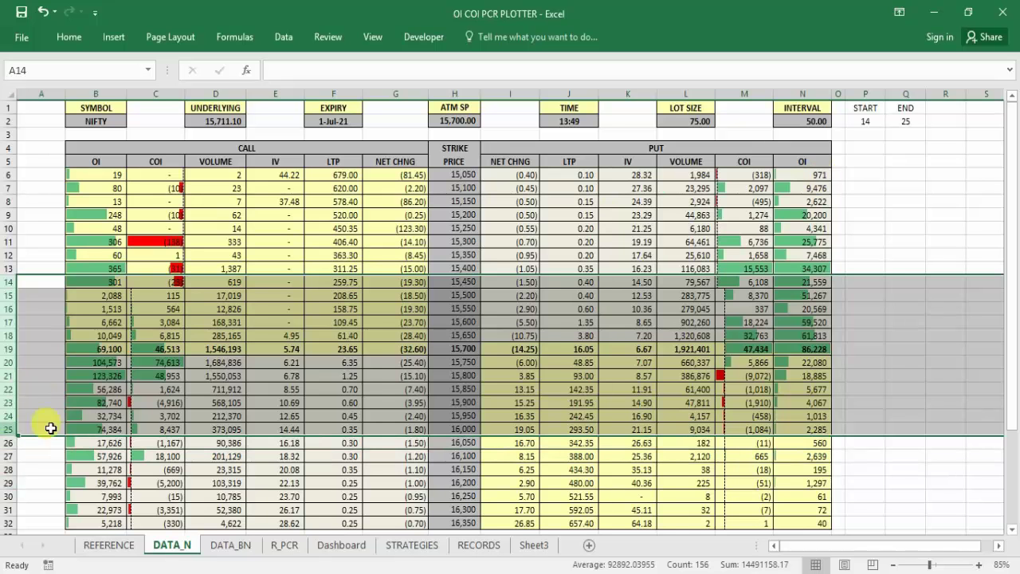
pyautogui.scroll(-1, 82, 323)
pyautogui.scroll(-1, 106, 247)
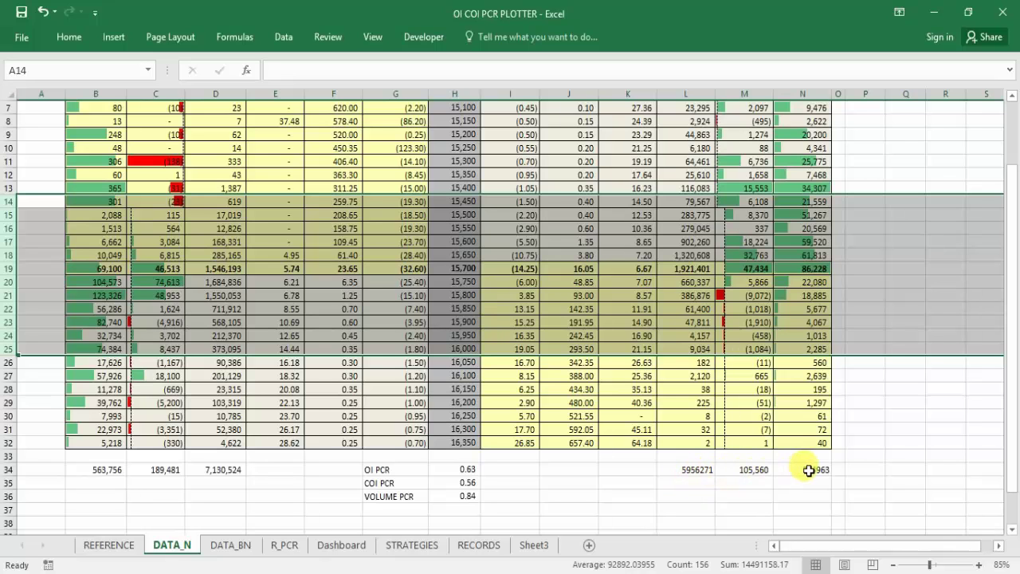
# Step: Highlight the call-side totals in B34:D34 and the put-side totals in L34:N34
pyautogui.click(682, 484)
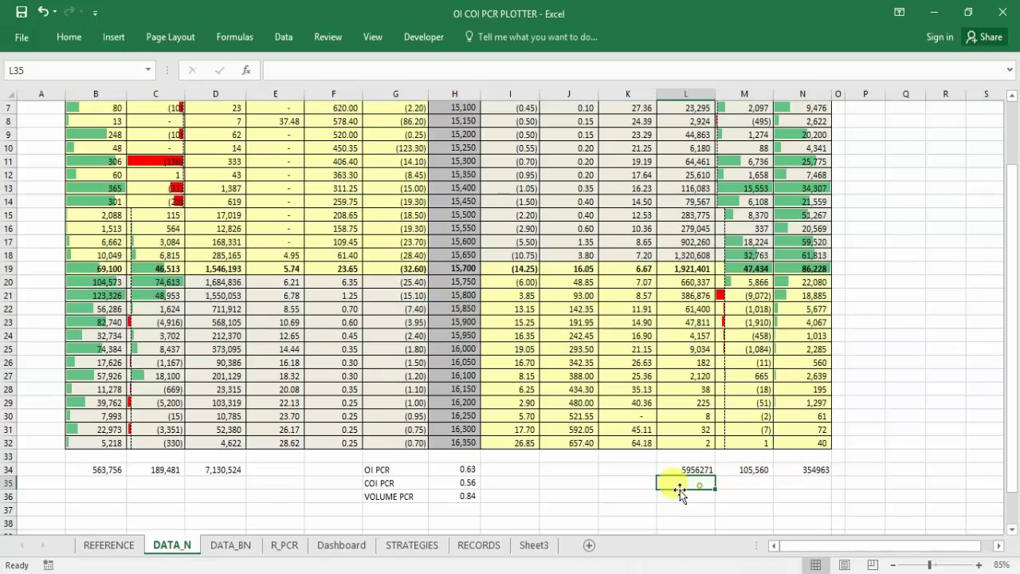
pyautogui.moveTo(98, 472); pyautogui.dragTo(213, 470)
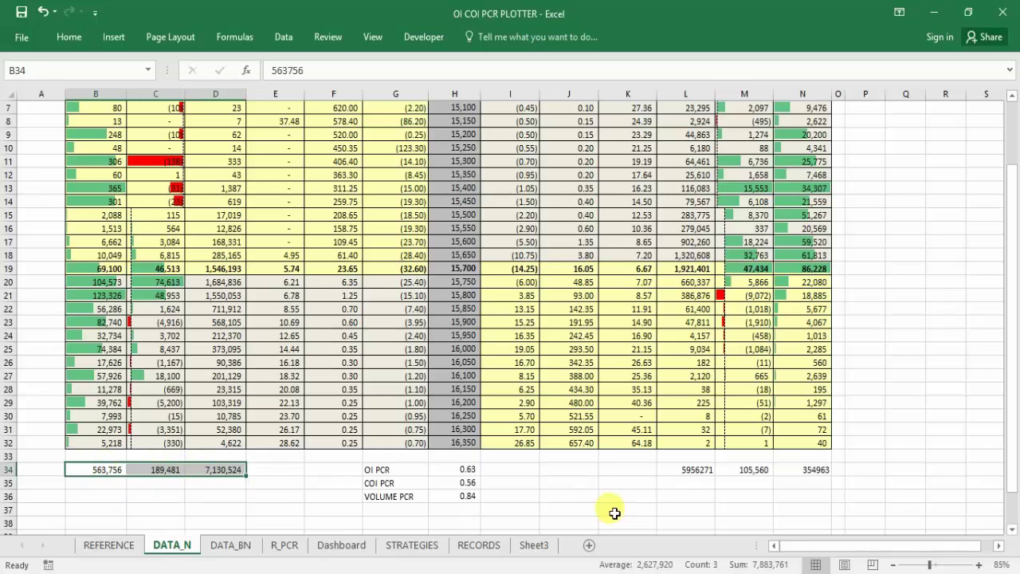
pyautogui.moveTo(692, 472); pyautogui.dragTo(805, 472)
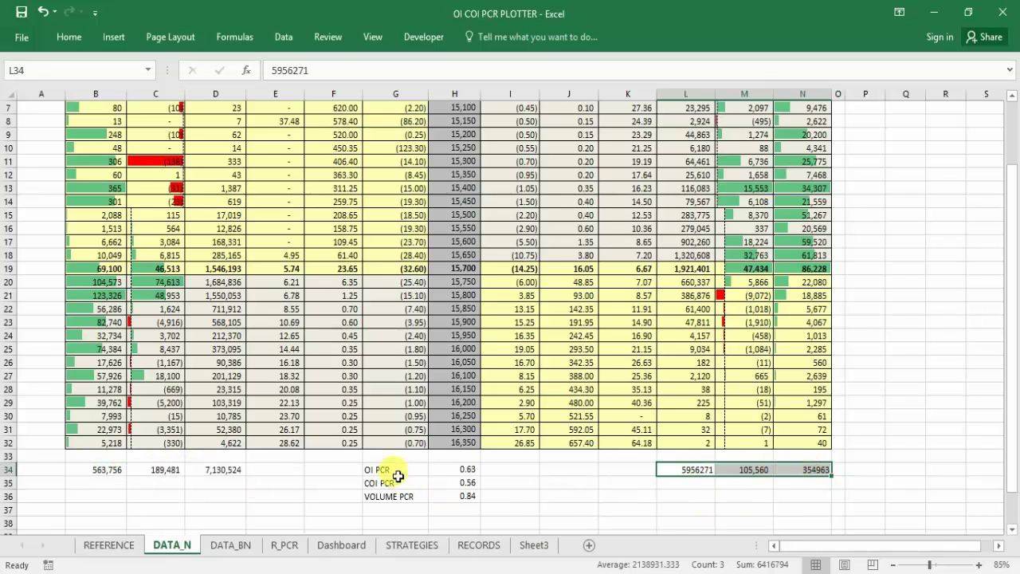
# Step: Inspect the OI PCR, COI PCR and VOLUME PCR cells below the option chain and the formula behind the volume ratio
pyautogui.click(459, 474)
pyautogui.click(388, 483)
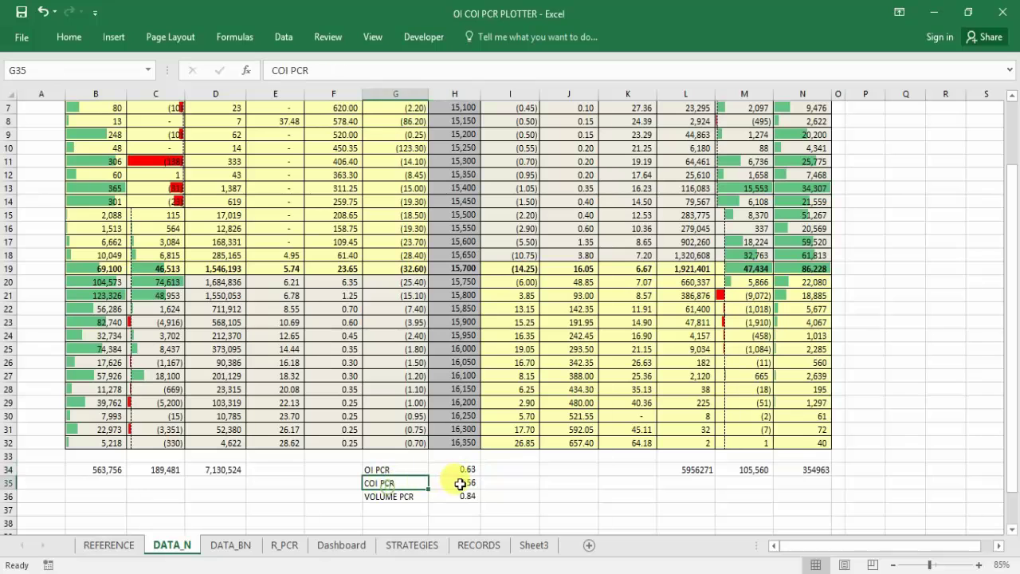
pyautogui.click(456, 483)
pyautogui.click(411, 497)
pyautogui.click(451, 496)
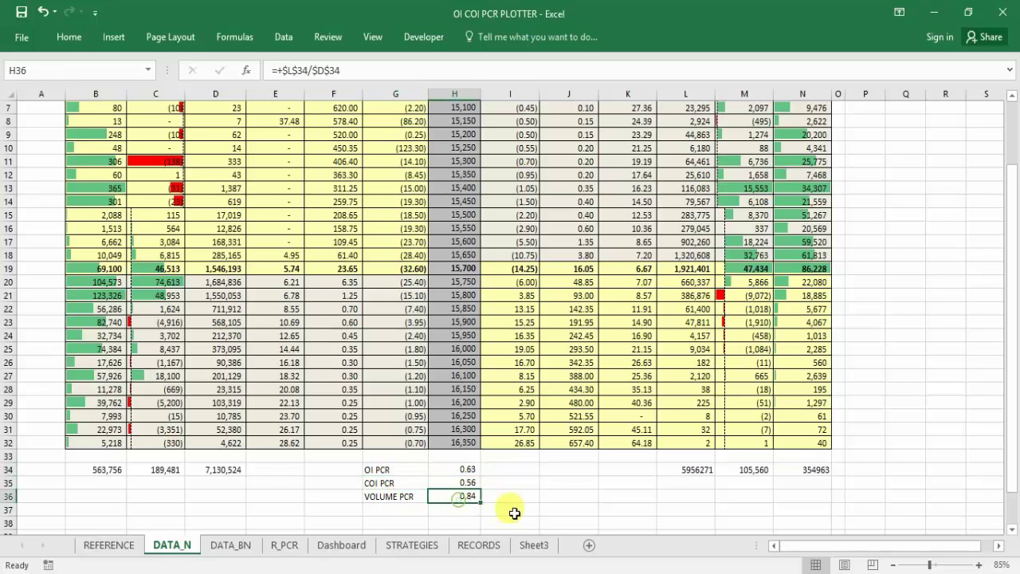
# Step: Look at the START and END row settings and highlight the whole option chain, rows 6 to 32
pyautogui.scroll(1, 500, 510)
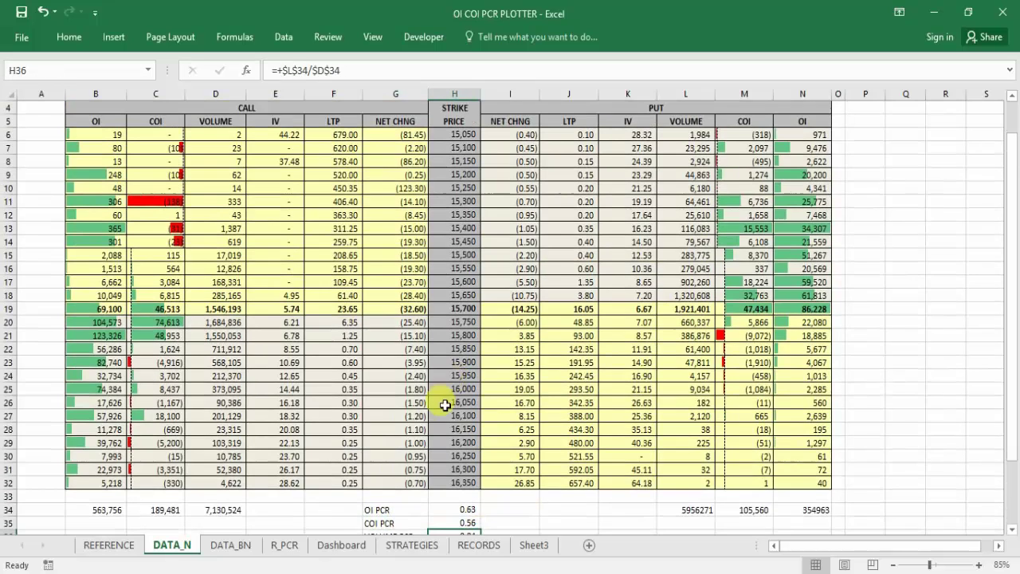
pyautogui.scroll(1, 895, 428)
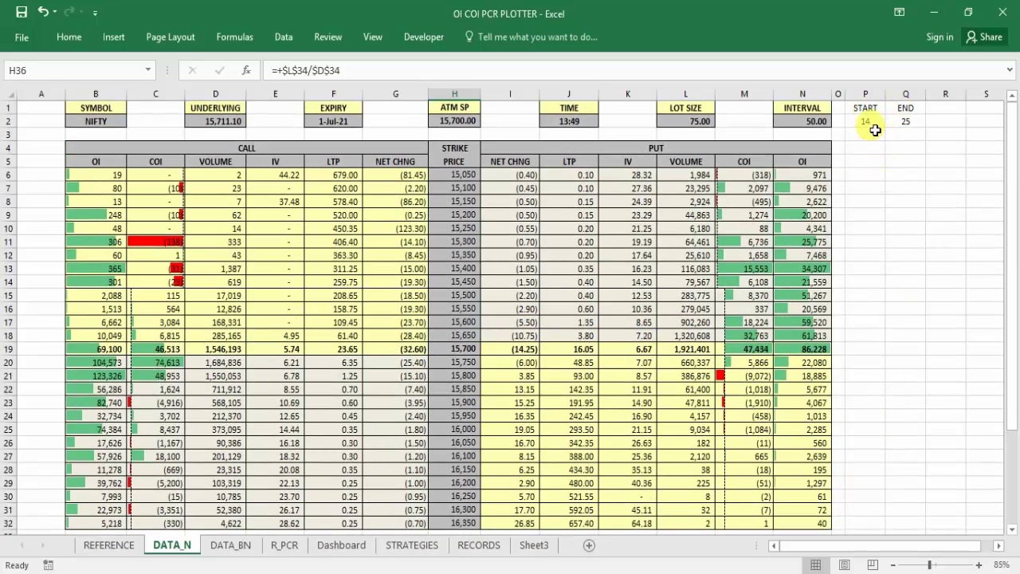
pyautogui.click(901, 217)
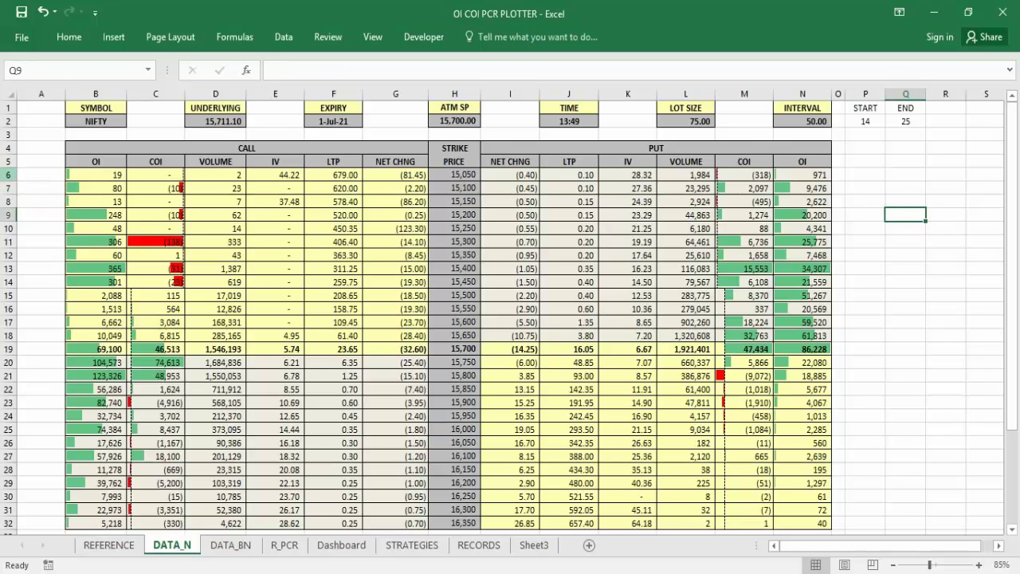
pyautogui.click(10, 175)
pyautogui.scroll(-1, 227, 482)
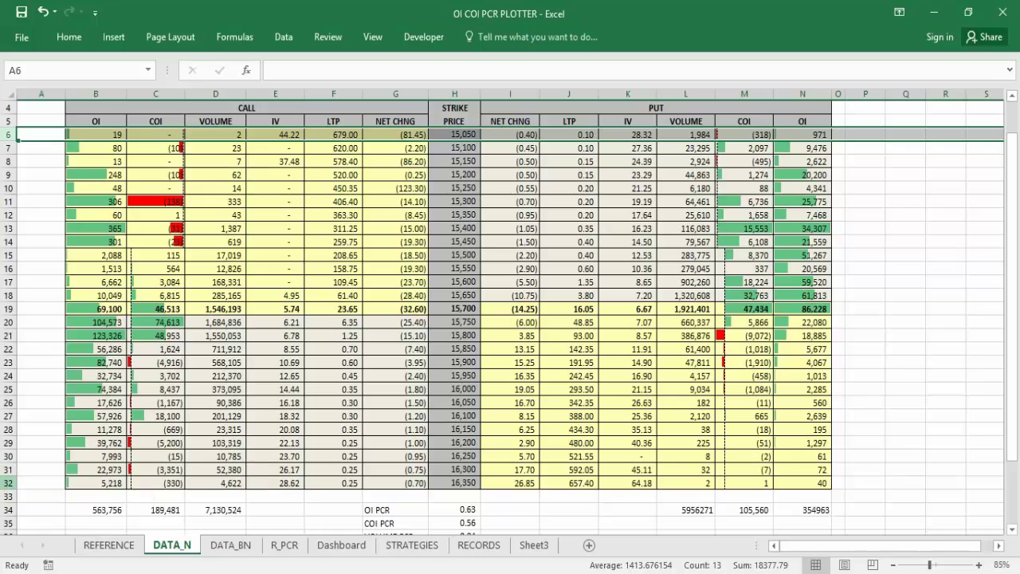
pyautogui.keyDown('shift'); pyautogui.click(7, 484); pyautogui.keyUp('shift')
pyautogui.moveTo(6, 485); pyautogui.dragTo(7, 483)
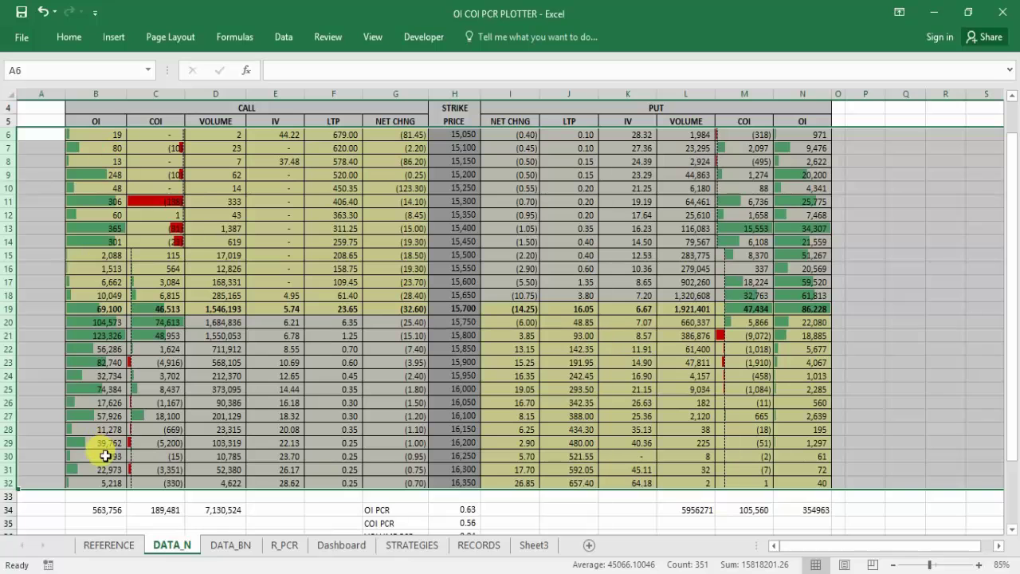
# Step: Inspect the call OI total in B34 and highlight the chain's first row 6 and last row 32 in turn
pyautogui.click(111, 515)
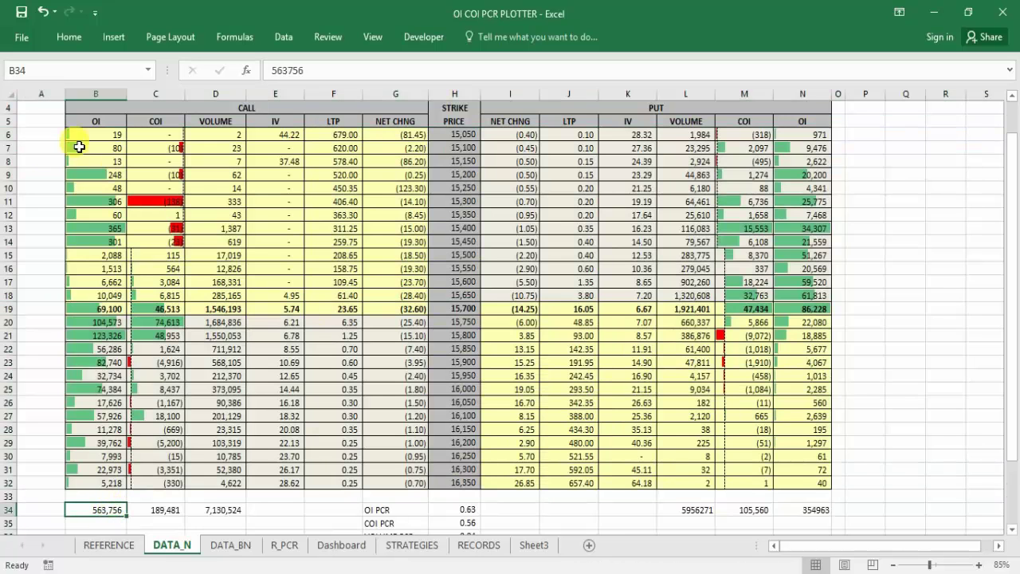
pyautogui.click(11, 134)
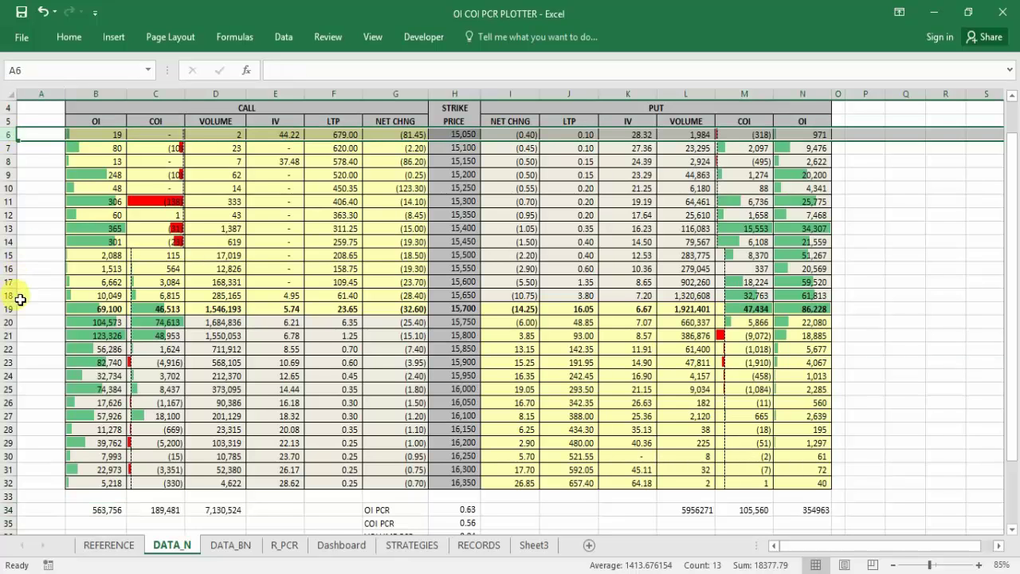
pyautogui.click(11, 483)
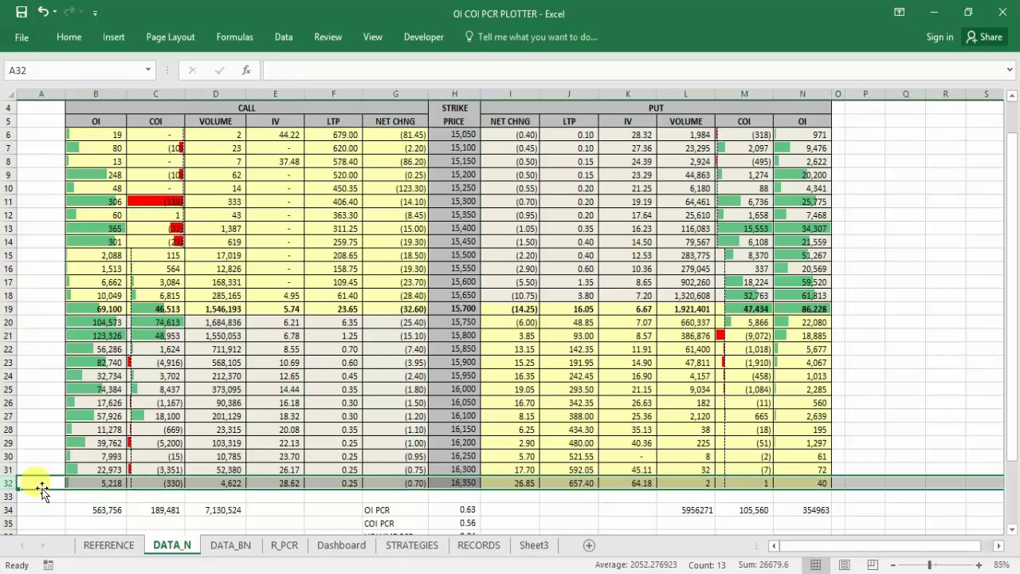
# Step: Inspect the END row setting in Q2 beside START and return to the PCR ratios below the chain
pyautogui.scroll(1, 841, 303)
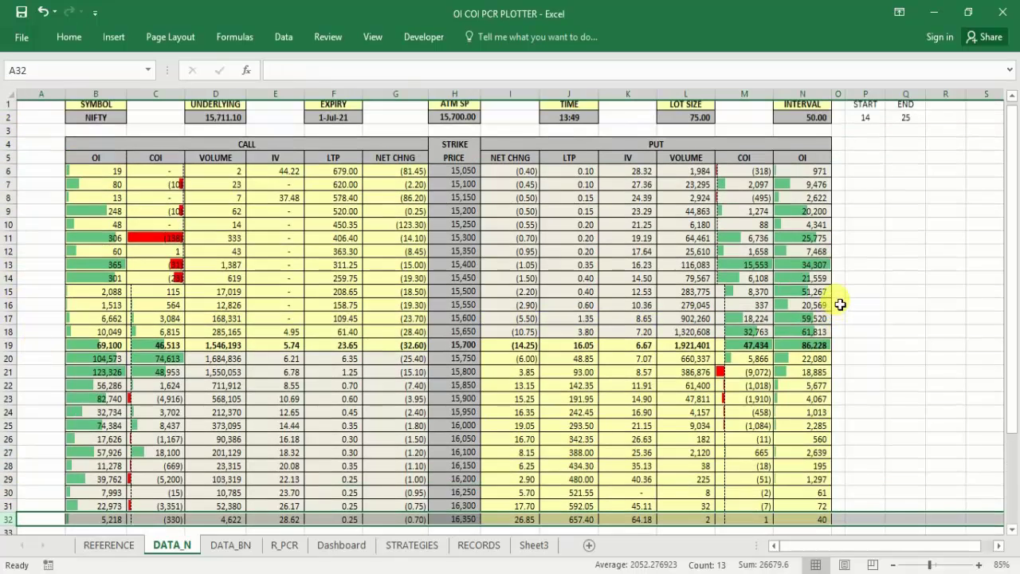
pyautogui.click(868, 134)
pyautogui.click(907, 123)
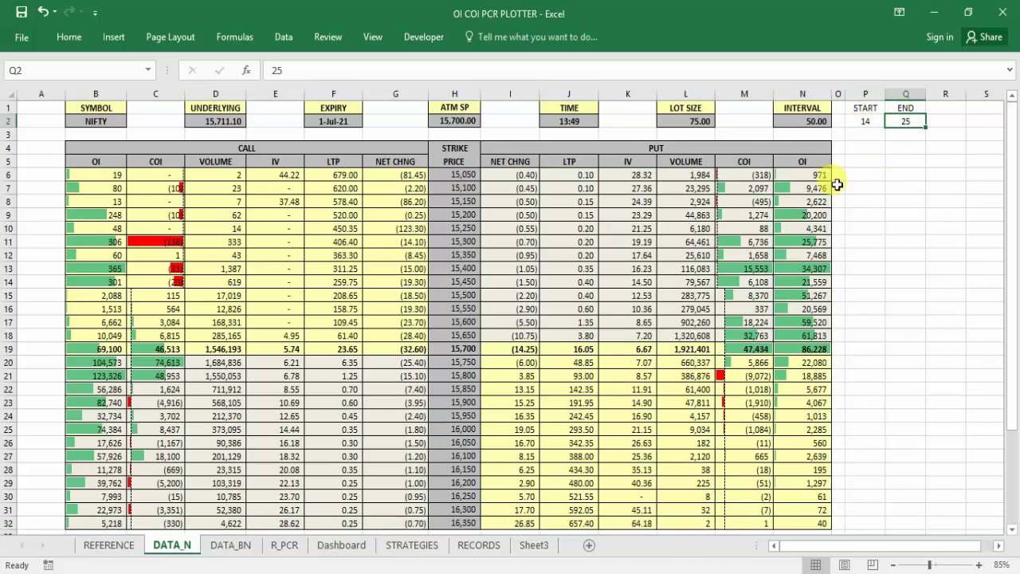
pyautogui.scroll(-2, 407, 307)
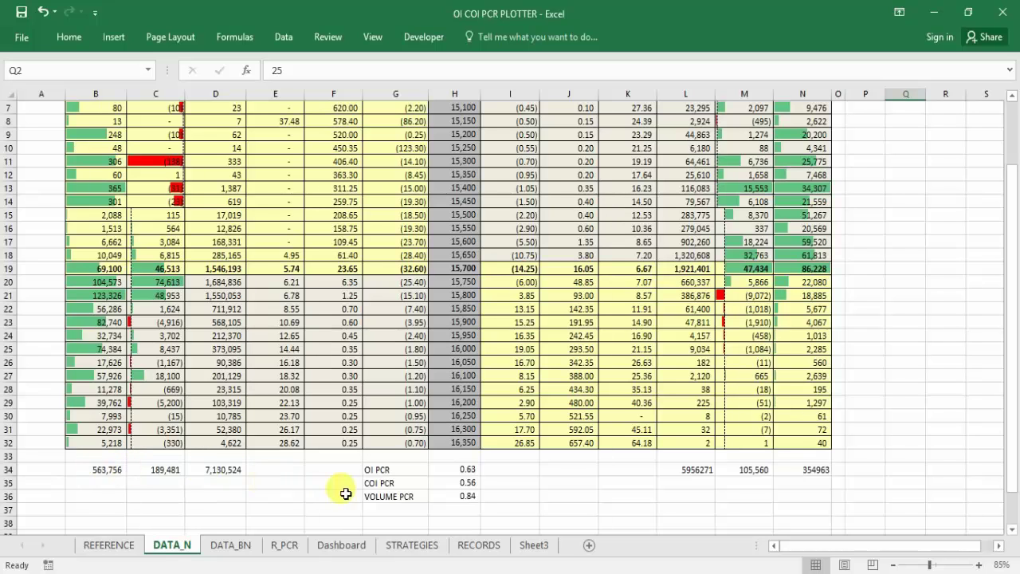
# Step: Look at the START and END row settings above the BANKNIFTY option chain on the DATA_BN sheet
pyautogui.click(231, 546)
pyautogui.scroll(2, 458, 449)
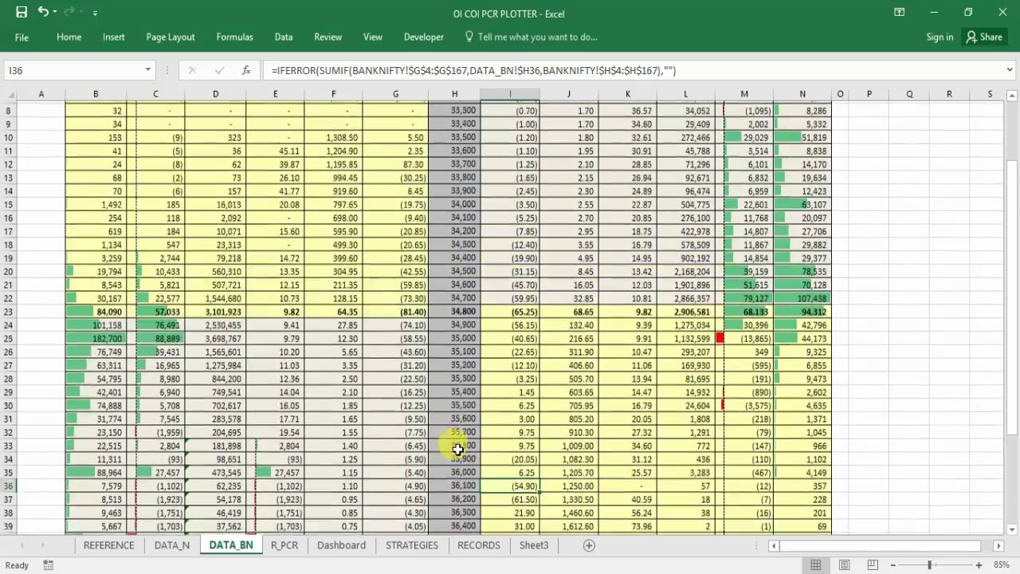
pyautogui.scroll(3, 458, 449)
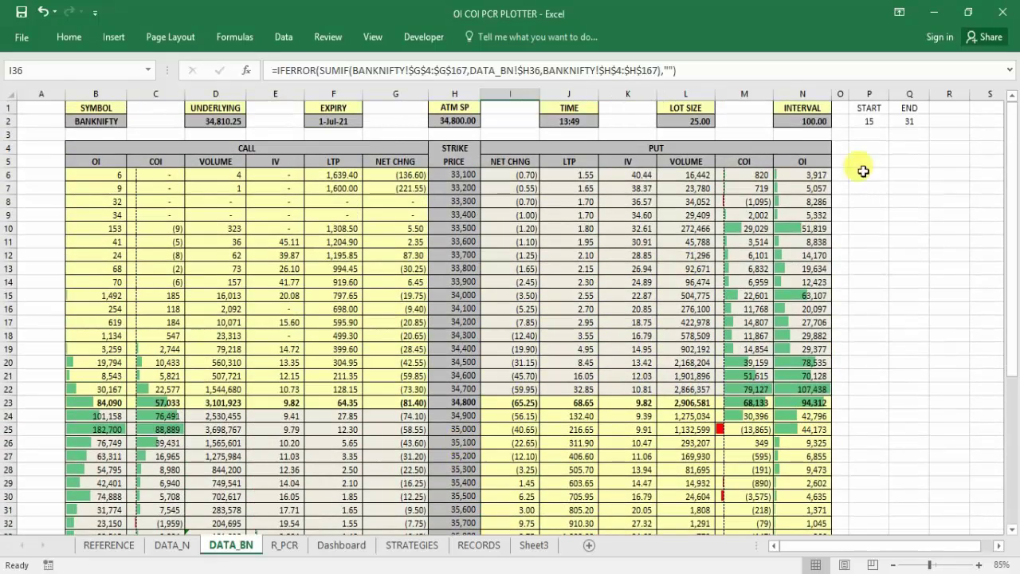
pyautogui.click(865, 121)
pyautogui.click(917, 131)
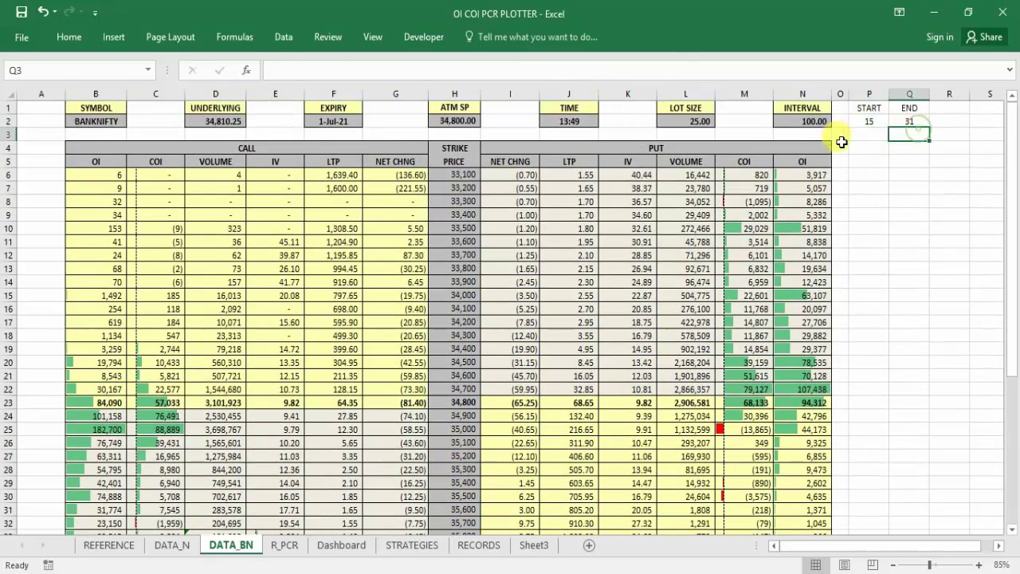
# Step: Highlight rows 15 to 31 of the BANKNIFTY chain, and compare the call OI cells B15:B31 with the total below
pyautogui.click(15, 295)
pyautogui.scroll(-2, 49, 385)
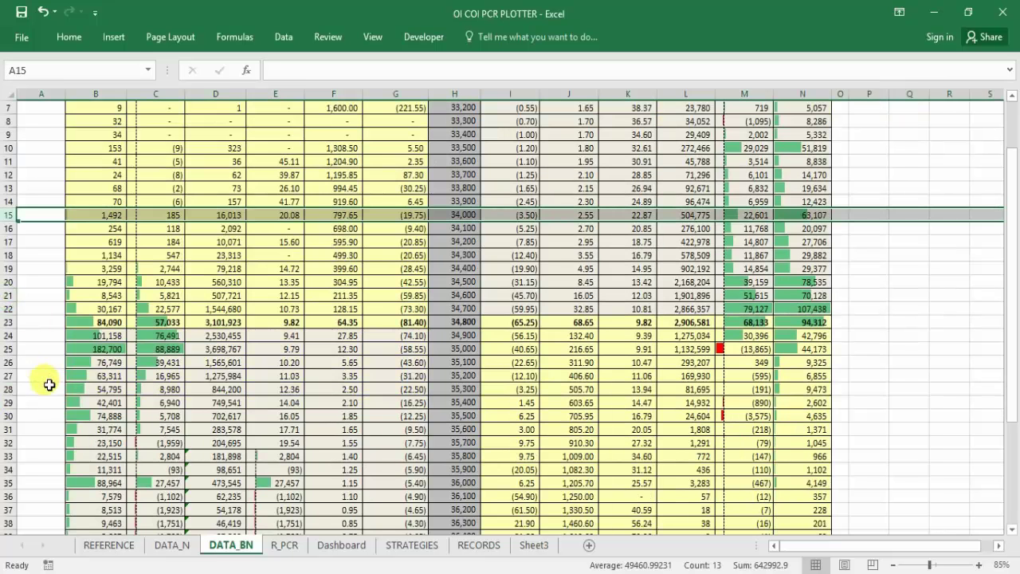
pyautogui.keyDown('shift'); pyautogui.click(51, 431); pyautogui.keyUp('shift')
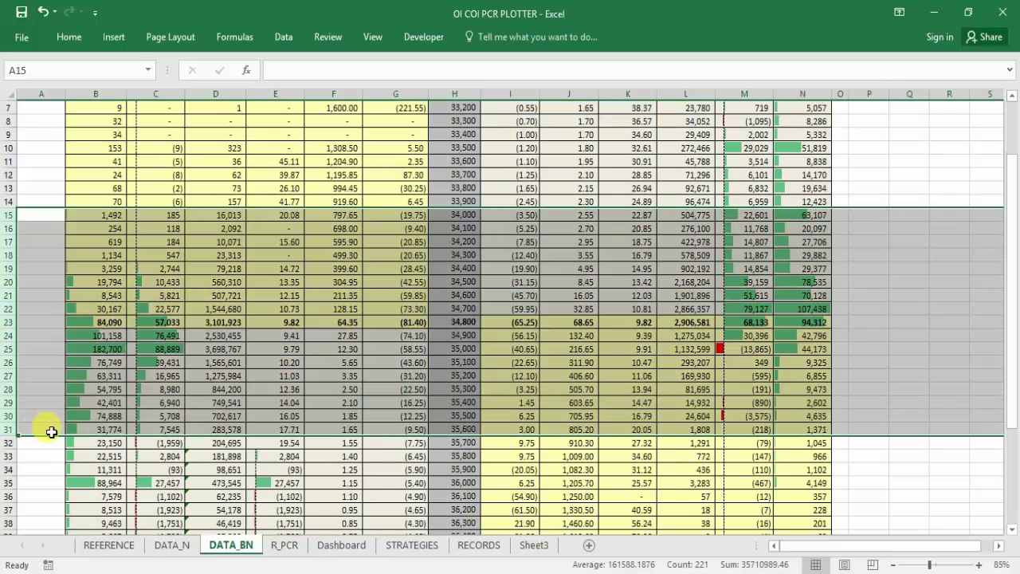
pyautogui.click(113, 216)
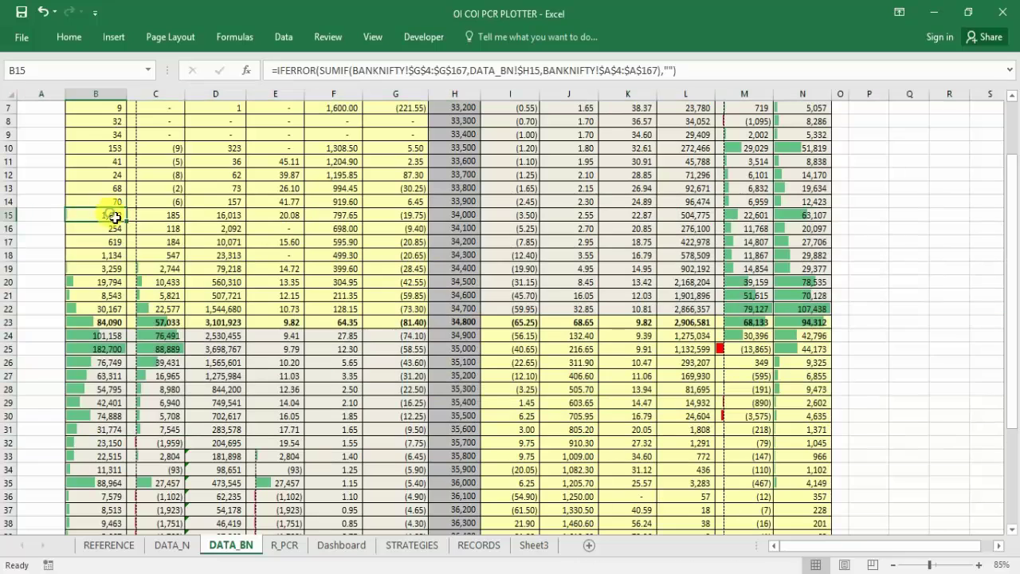
pyautogui.keyDown('shift'); pyautogui.click(98, 417); pyautogui.keyUp('shift')
pyautogui.moveTo(110, 431); pyautogui.dragTo(112, 434)
pyautogui.scroll(-2, 144, 460)
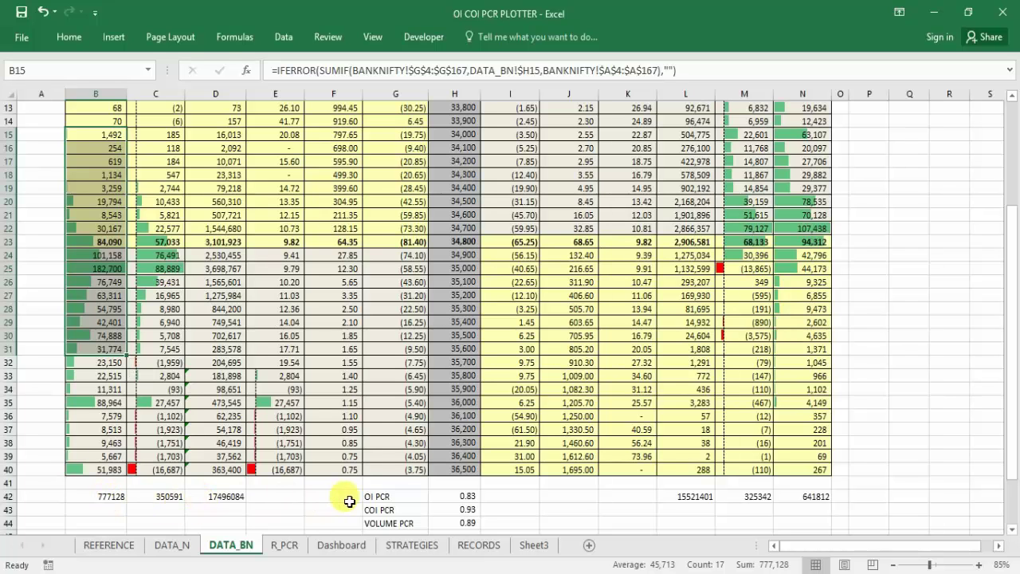
# Step: Review the BANKNIFTY option chain and the totals and PCR ratios beneath it
pyautogui.click(620, 518)
pyautogui.scroll(4, 867, 250)
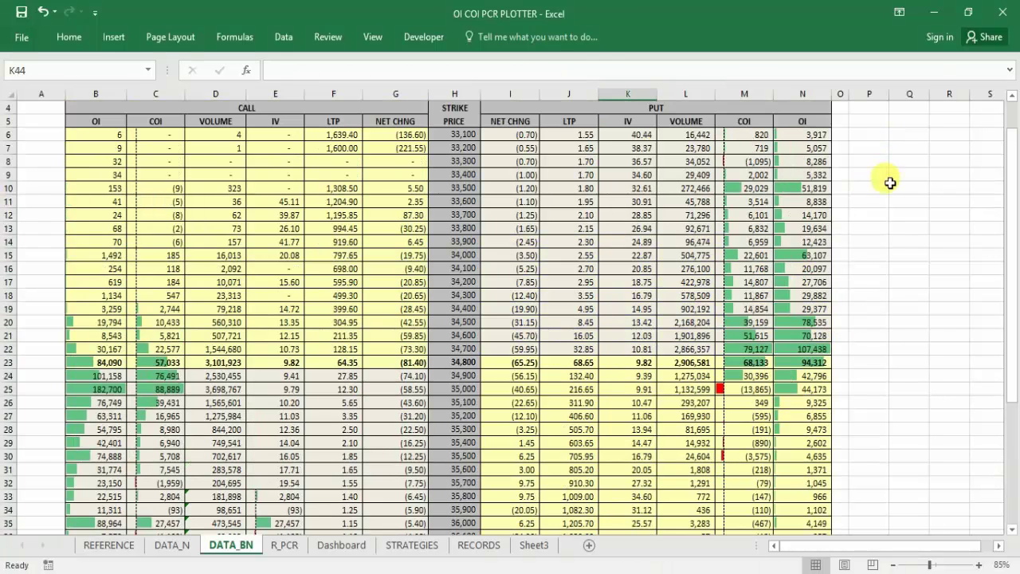
pyautogui.scroll(-3, 102, 503)
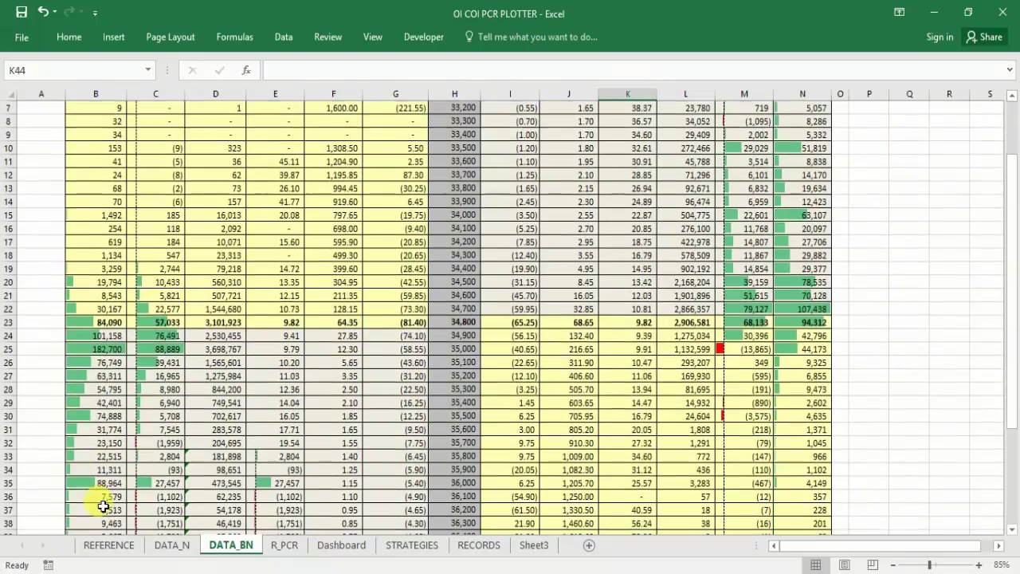
pyautogui.scroll(-2, 102, 503)
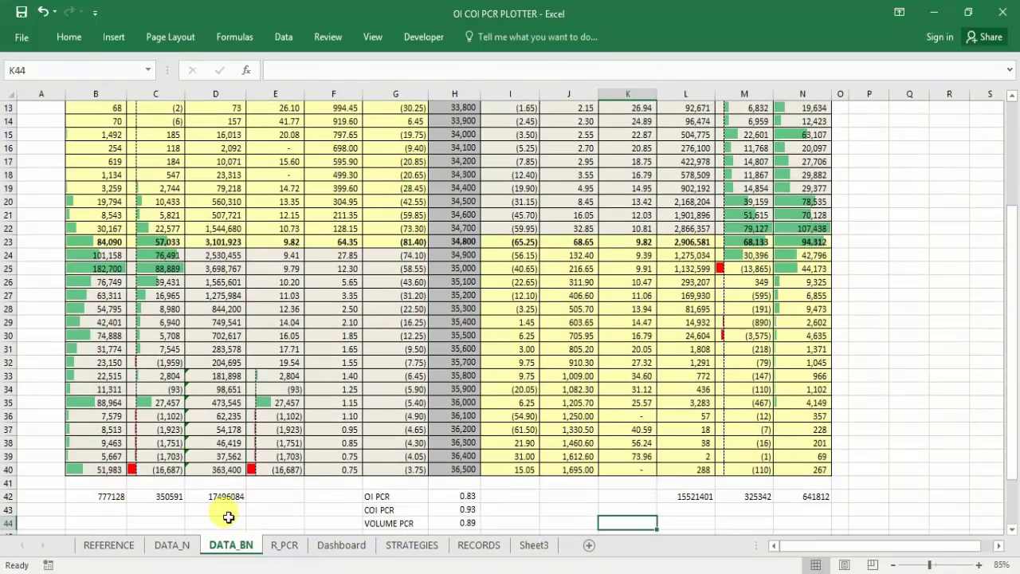
# Step: Examine the R_PCR sheet's NIFTY_R and BNIFTY_R columns and its time-stamped PCR records down to the latest row
pyautogui.click(285, 550)
pyautogui.scroll(12, 278, 406)
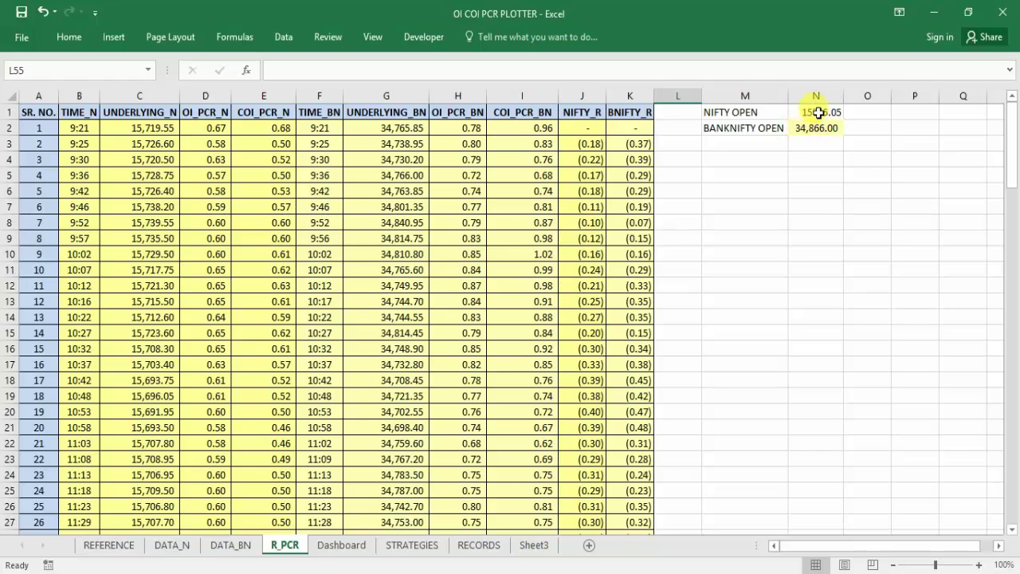
pyautogui.click(586, 114)
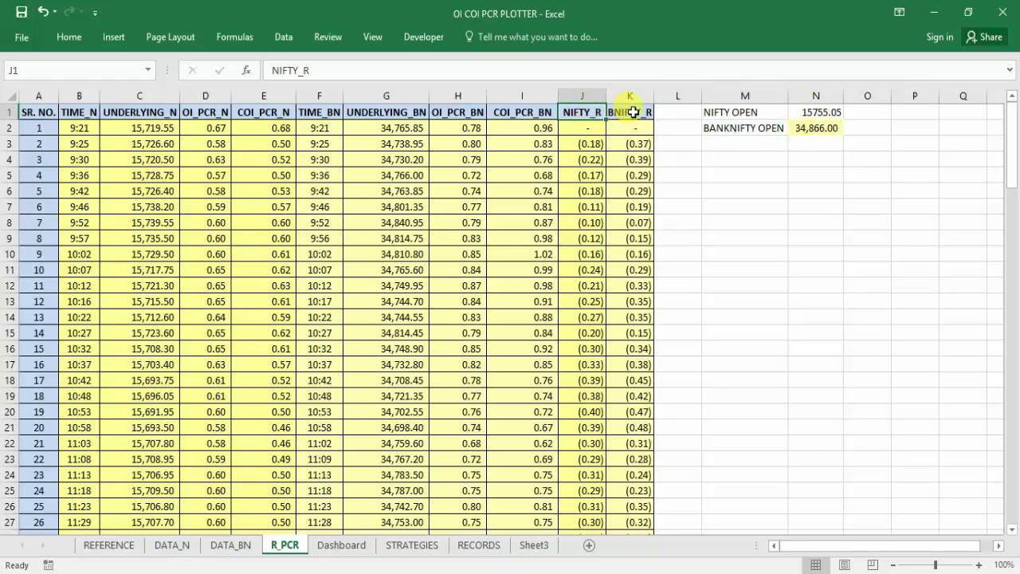
pyautogui.click(633, 112)
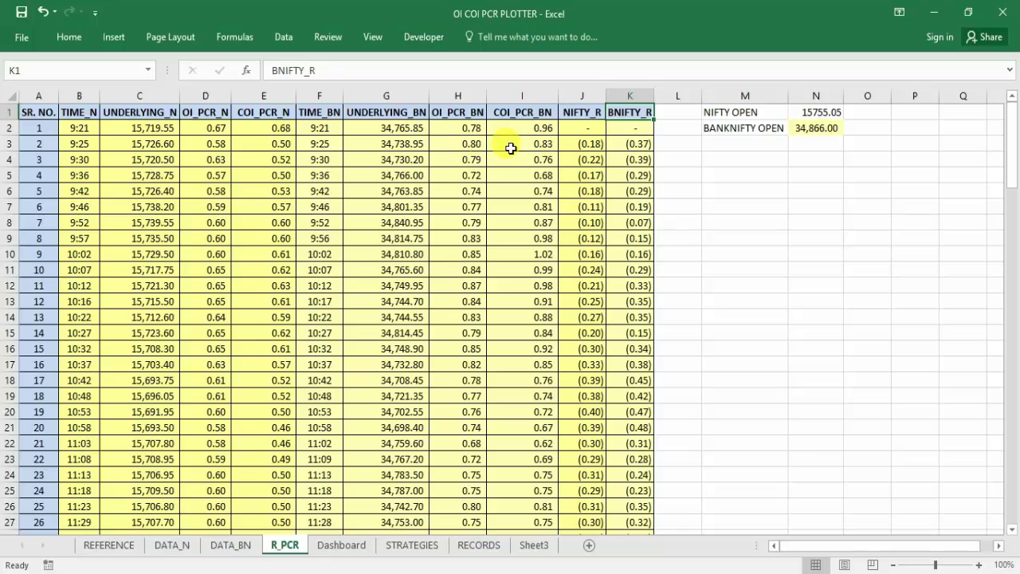
pyautogui.scroll(-2, 229, 315)
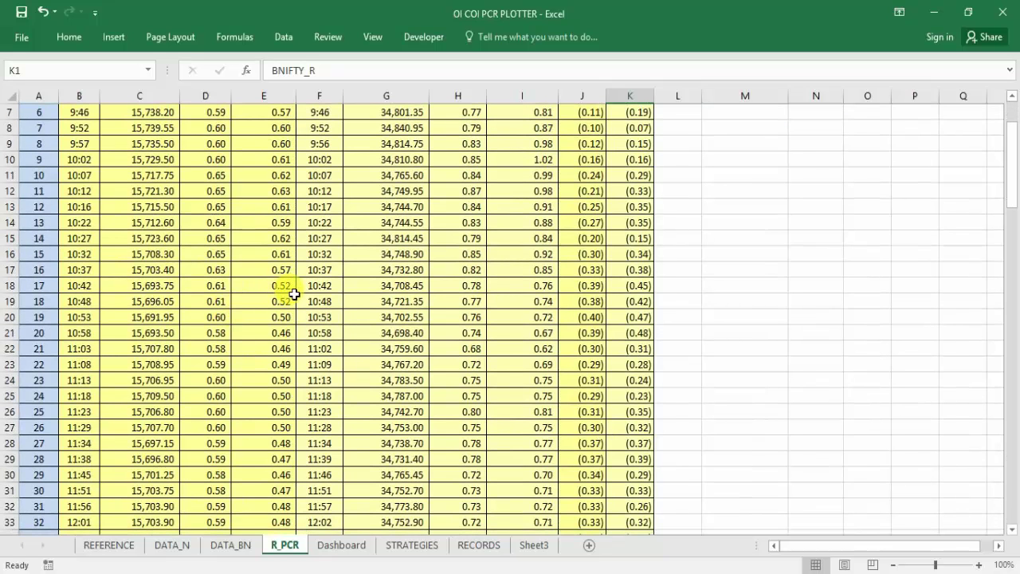
pyautogui.scroll(-9, 295, 294)
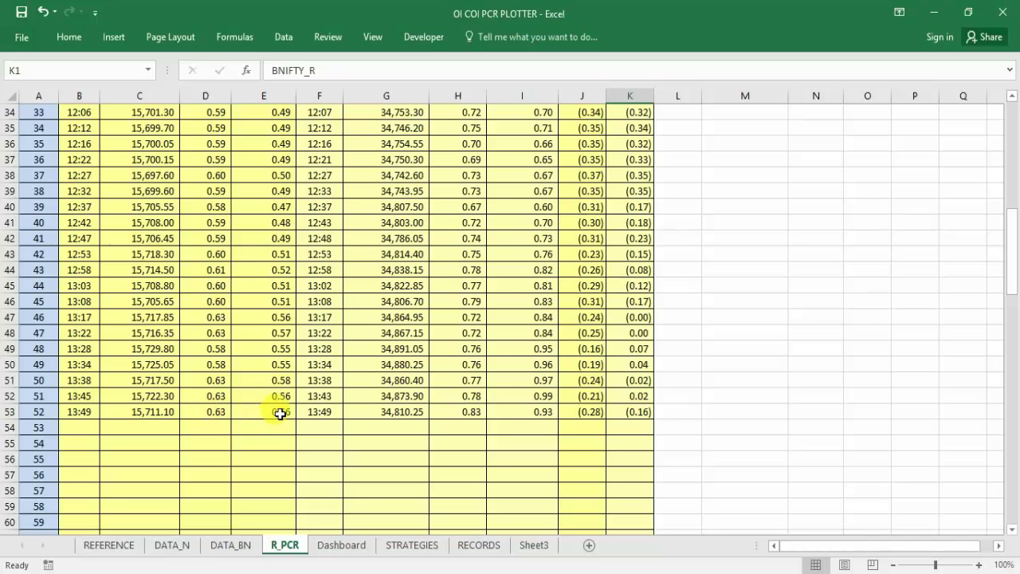
# Step: Compare the latest R_PCR record with the OI and COI PCR ratios on the DATA_N and DATA_BN sheets
pyautogui.click(173, 545)
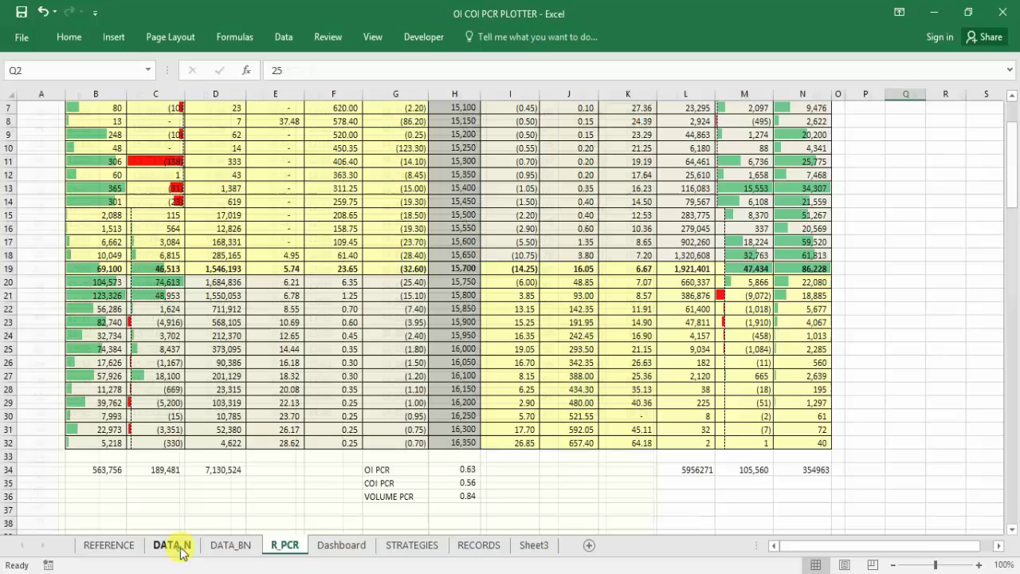
pyautogui.click(460, 471)
pyautogui.click(467, 484)
pyautogui.click(264, 507)
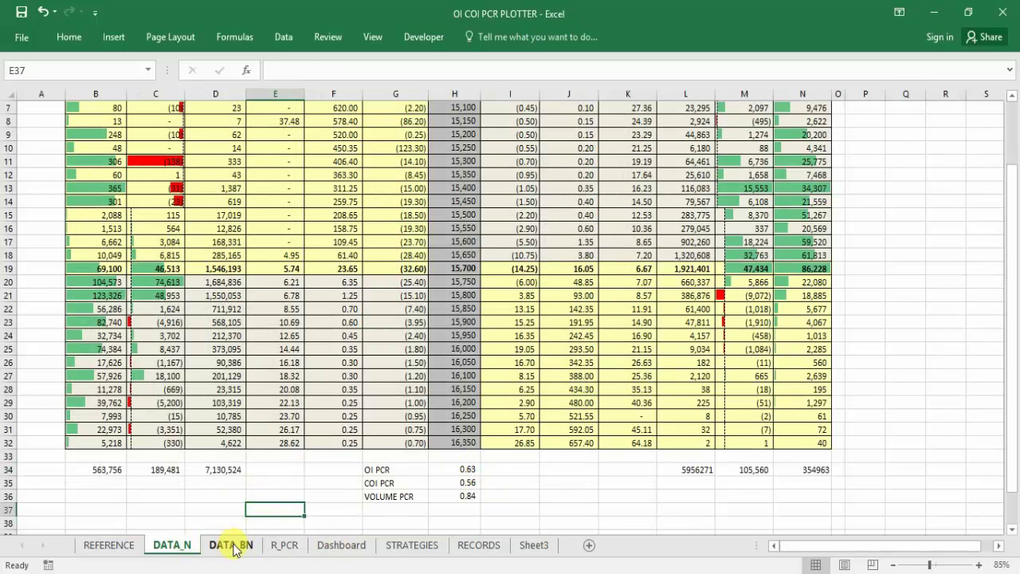
pyautogui.click(285, 546)
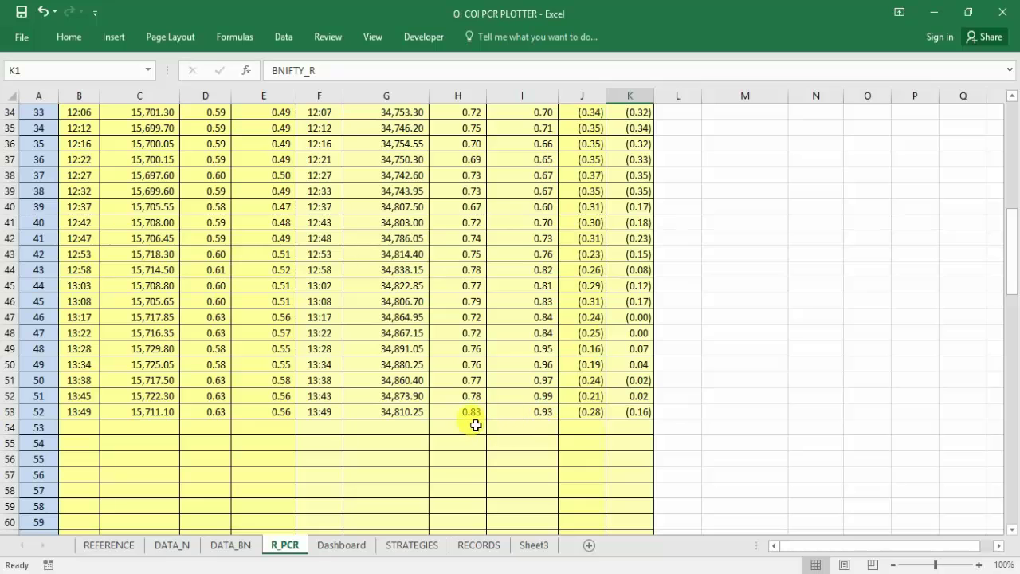
pyautogui.click(228, 545)
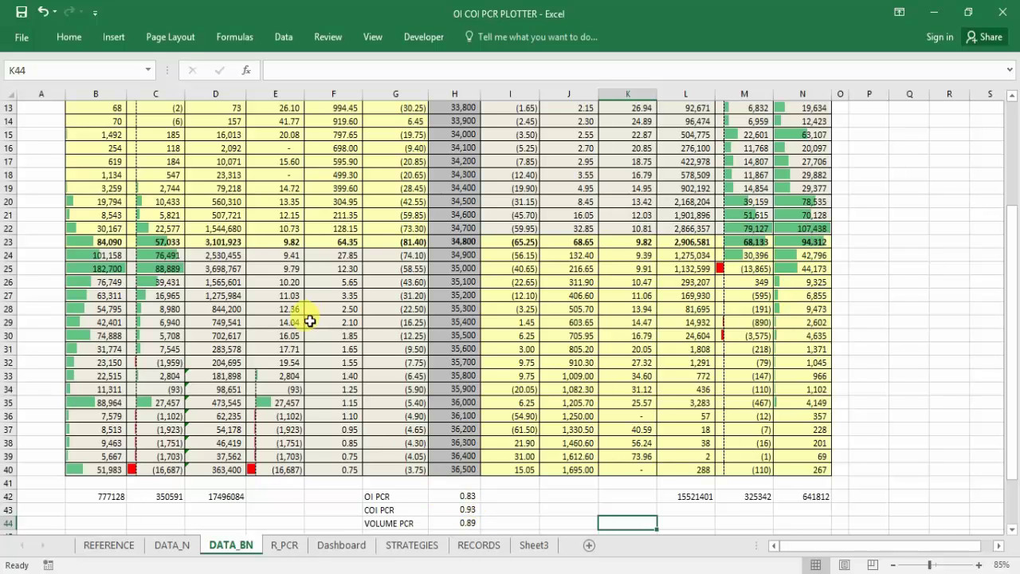
# Step: Examine the NIFTY and BANKNIFTY PCR charts on the Dashboard and look briefly at the STRATEGIES sheet
pyautogui.click(343, 546)
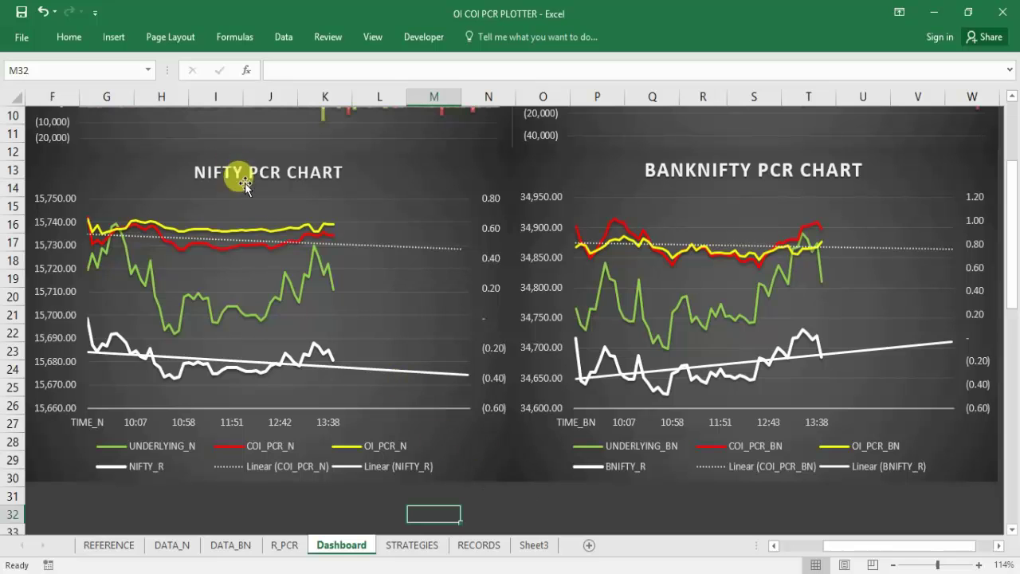
pyautogui.scroll(-3, 449, 306)
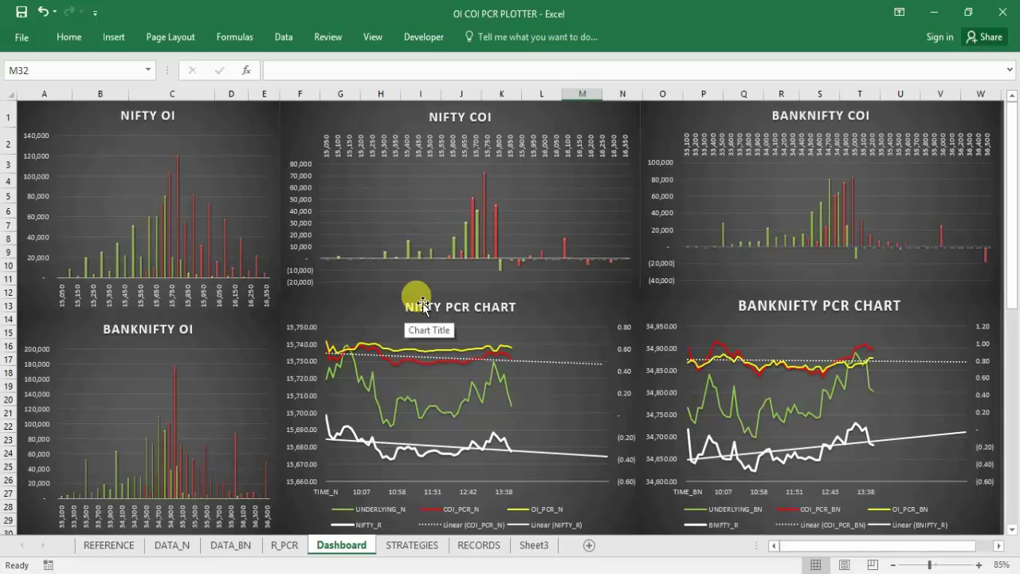
pyautogui.keyDown('ctrl'); pyautogui.scroll(2, 423, 305); pyautogui.keyUp('ctrl')
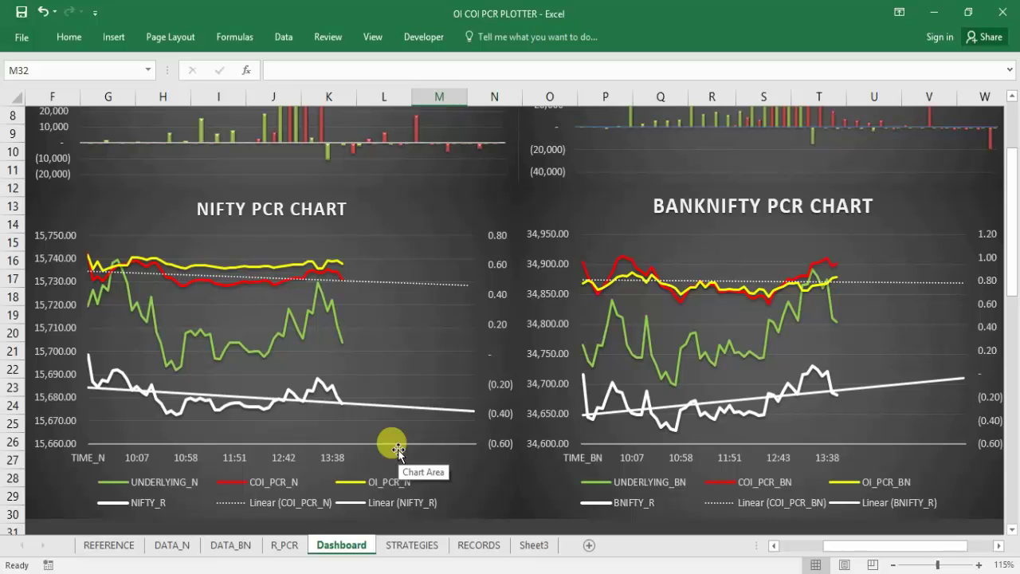
pyautogui.scroll(-1, 479, 486)
pyautogui.click(549, 526)
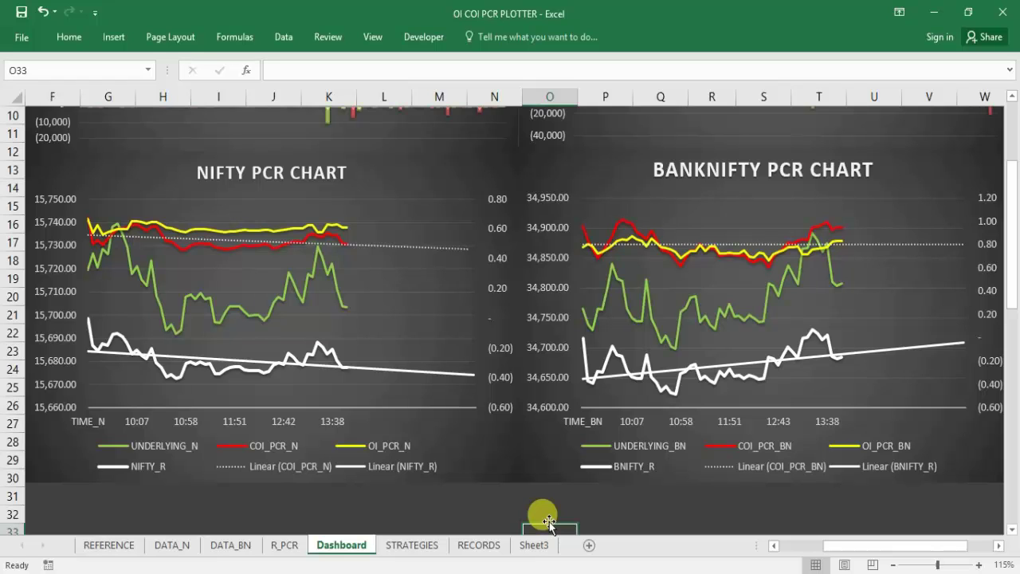
pyautogui.click(412, 545)
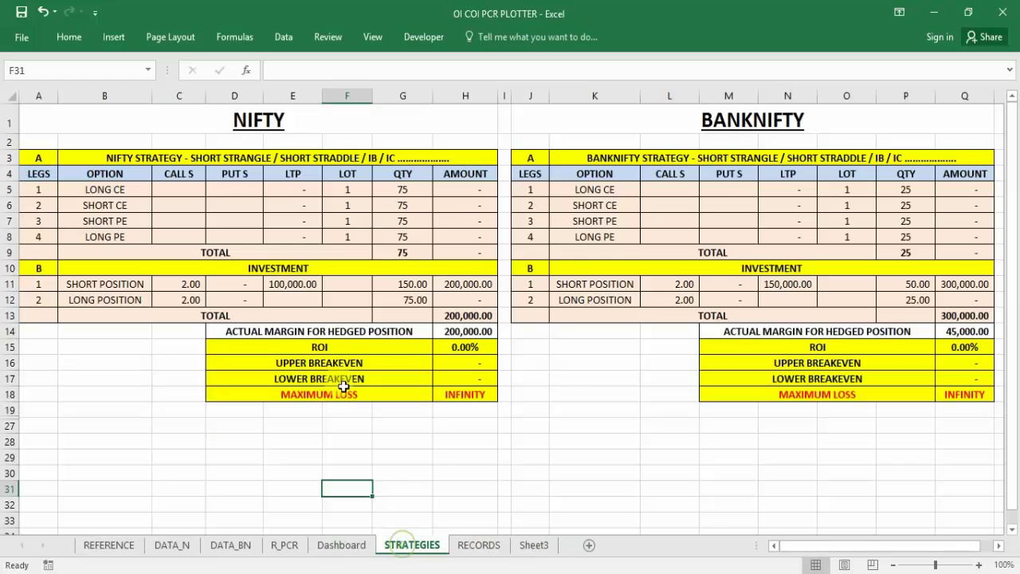
pyautogui.click(343, 545)
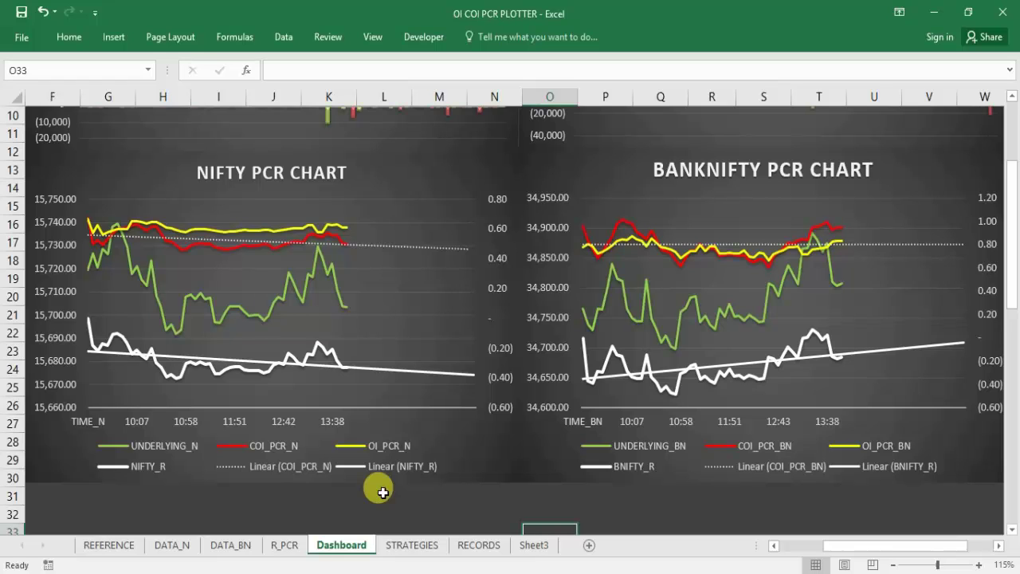
# Step: Set the EXPIRY of both NIFTY and BANKNIFTY on the REFERENCE sheet to 08-Jul-2021 by copying it from the expiry list
pyautogui.click(104, 548)
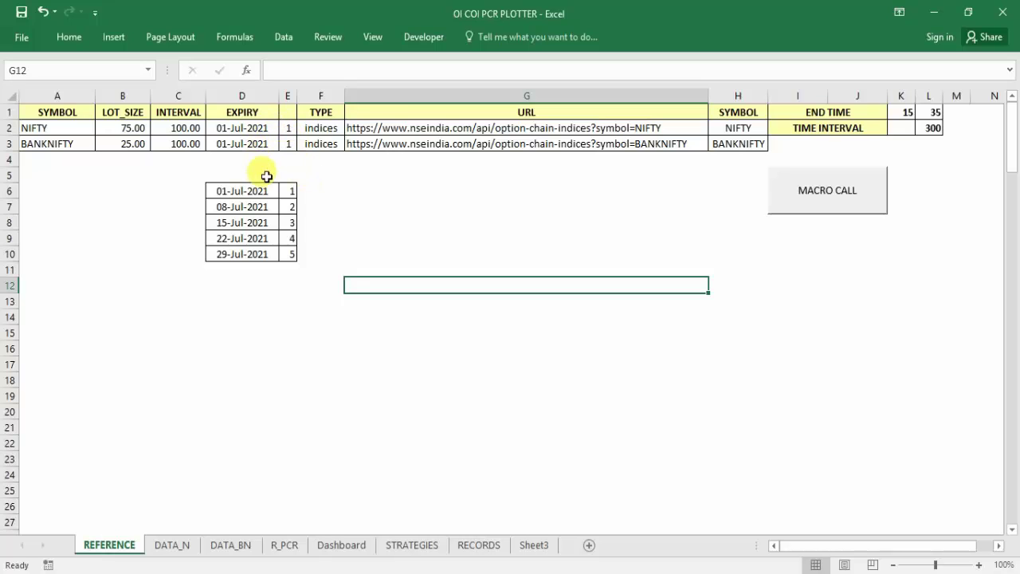
pyautogui.click(273, 207)
pyautogui.hotkey('ctrl', 'c')
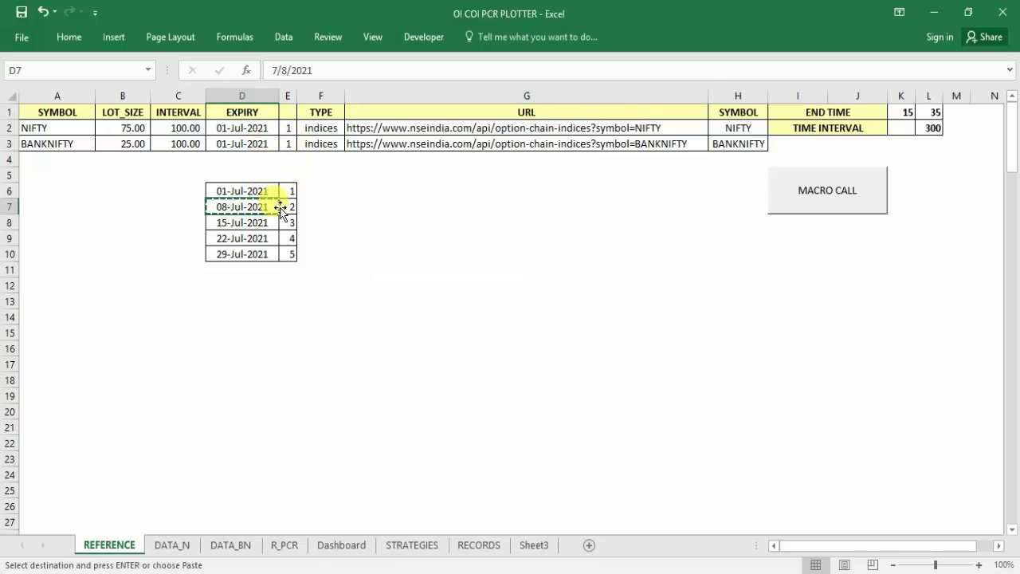
pyautogui.press('Up')
pyautogui.press('Up')
pyautogui.press('Up')
pyautogui.press('Up')
pyautogui.press('Up')
pyautogui.hotkey('shift', 'Down')
pyautogui.hotkey('ctrl', 'v')
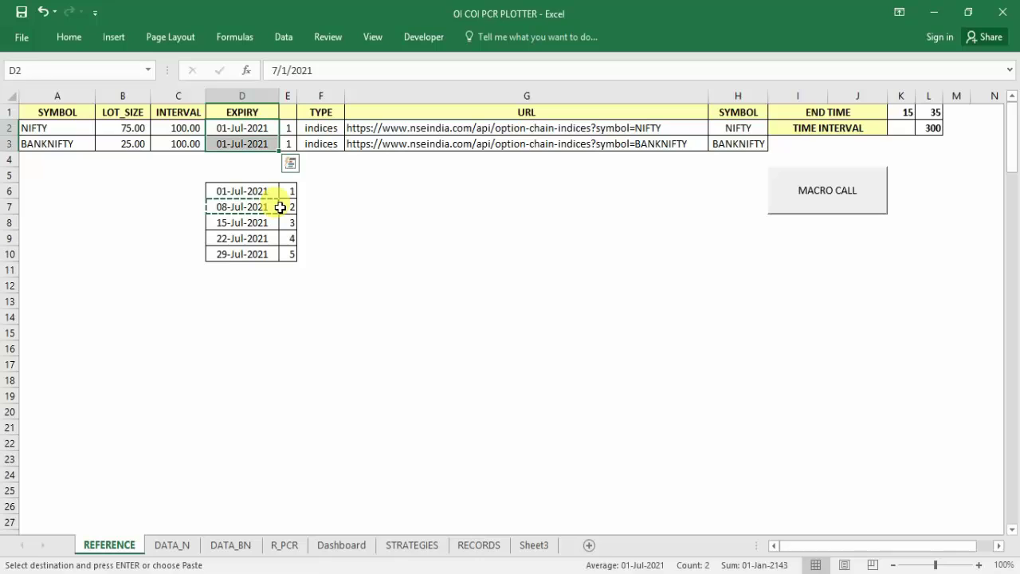
# Step: Set the expiry number beside the date to 2 for both NIFTY and BANKNIFTY
pyautogui.press('Escape')
pyautogui.press('Right')
pyautogui.write('2')
pyautogui.press('Return')
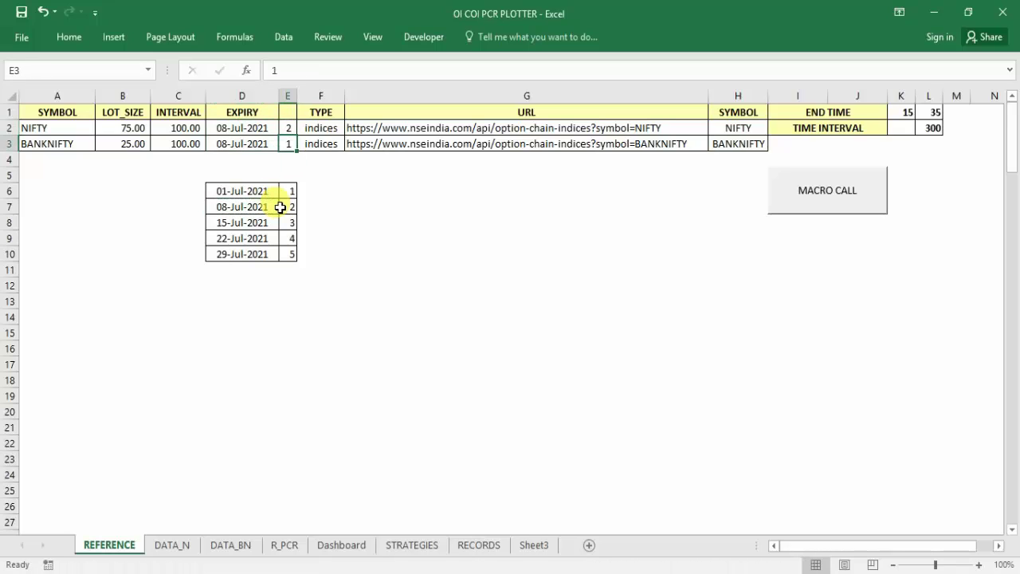
pyautogui.write('2')
pyautogui.press('Return')
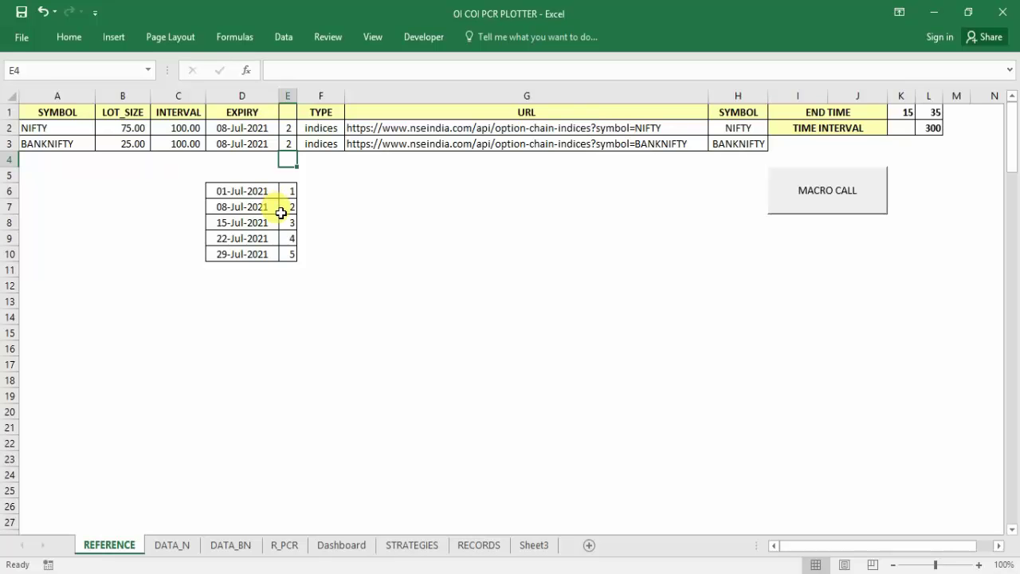
pyautogui.click(179, 396)
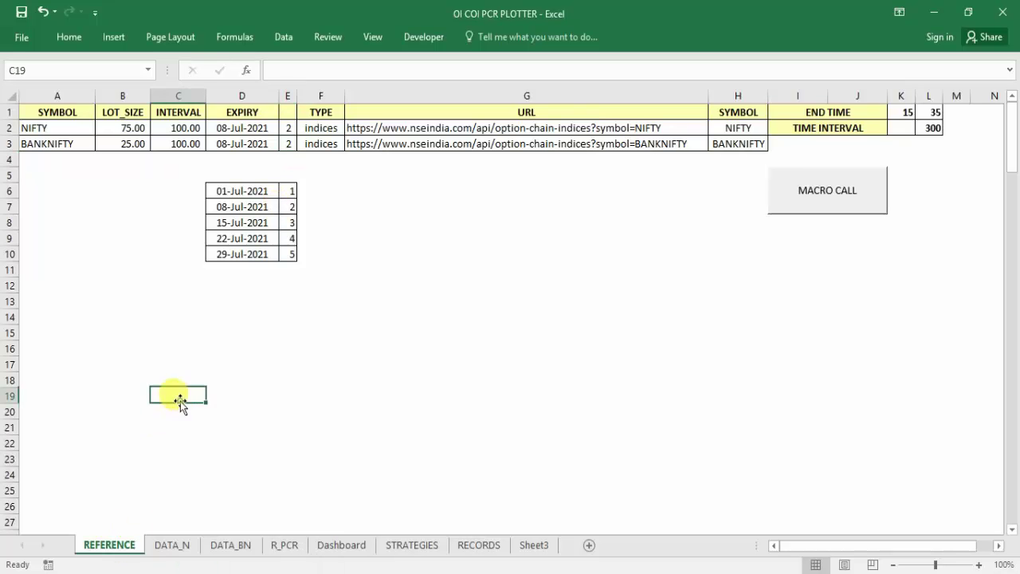
# Step: Check the option chains on DATA_N and DATA_BN and the R_PCR records, and return to the REFERENCE sheet
pyautogui.click(172, 545)
pyautogui.scroll(2, 253, 307)
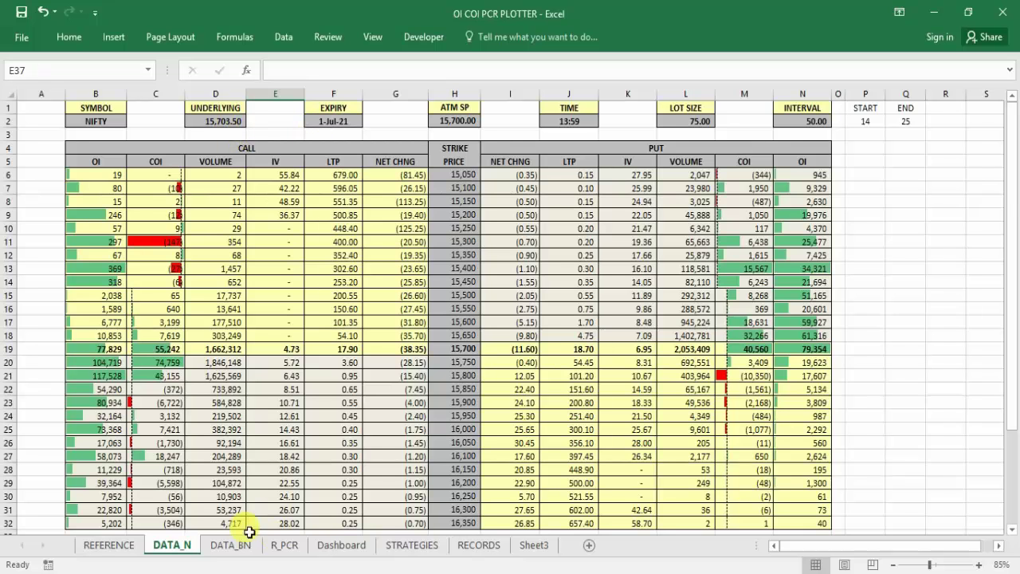
pyautogui.click(229, 545)
pyautogui.scroll(4, 323, 250)
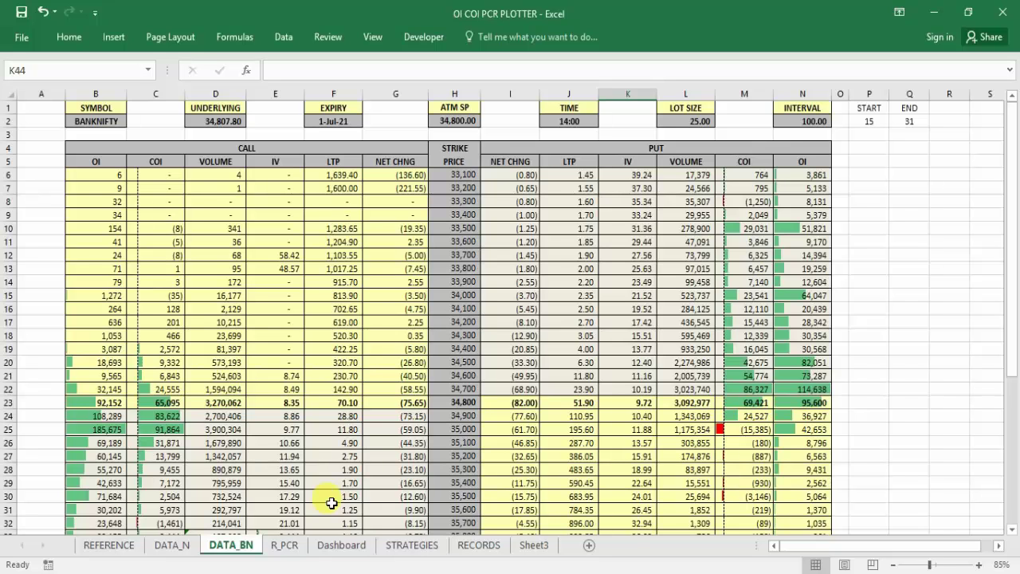
pyautogui.click(284, 545)
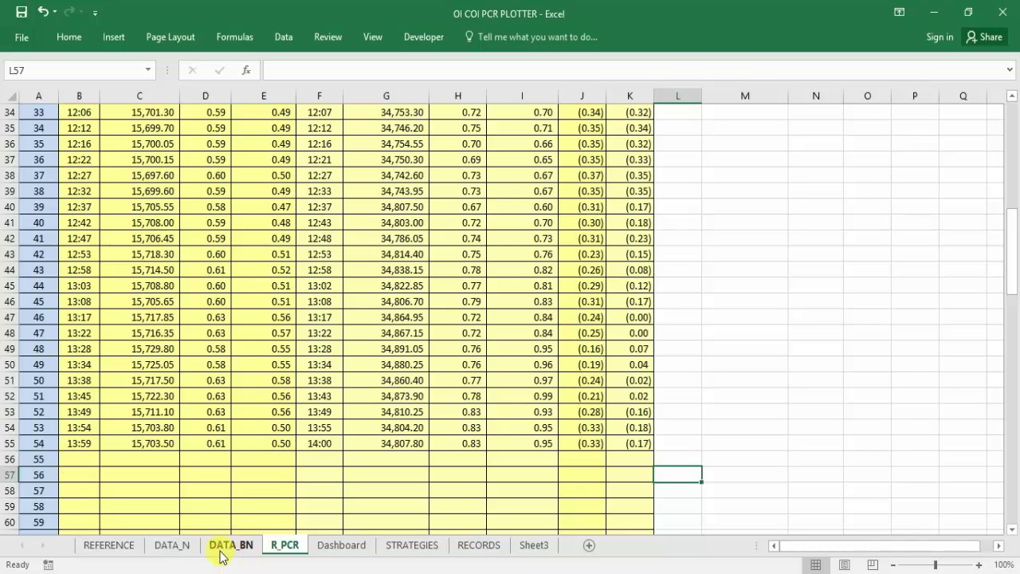
pyautogui.click(131, 548)
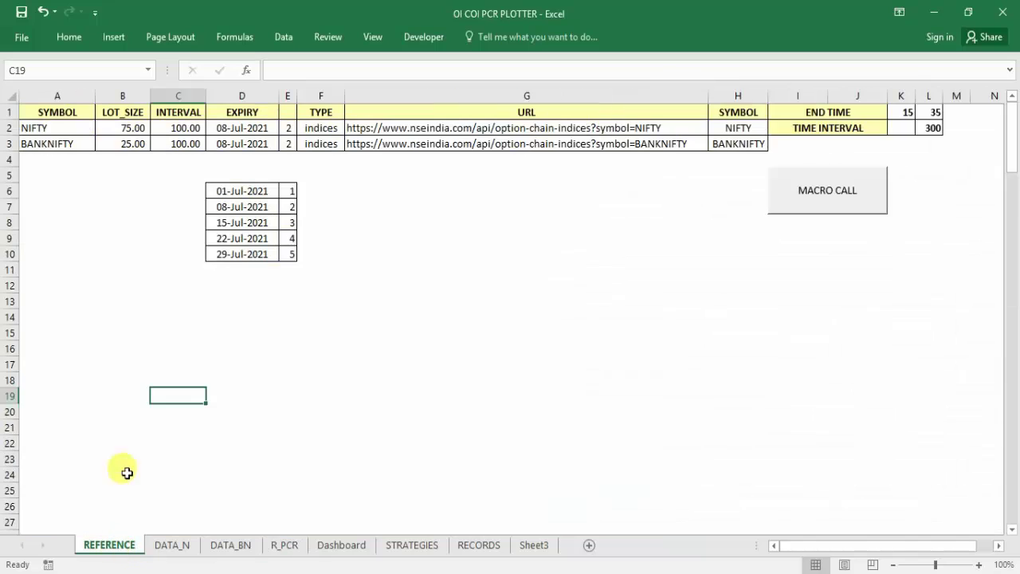
# Step: Review the expiry settings on REFERENCE, the PCR records on R_PCR and the option chains on DATA_N and DATA_BN
pyautogui.click(148, 353)
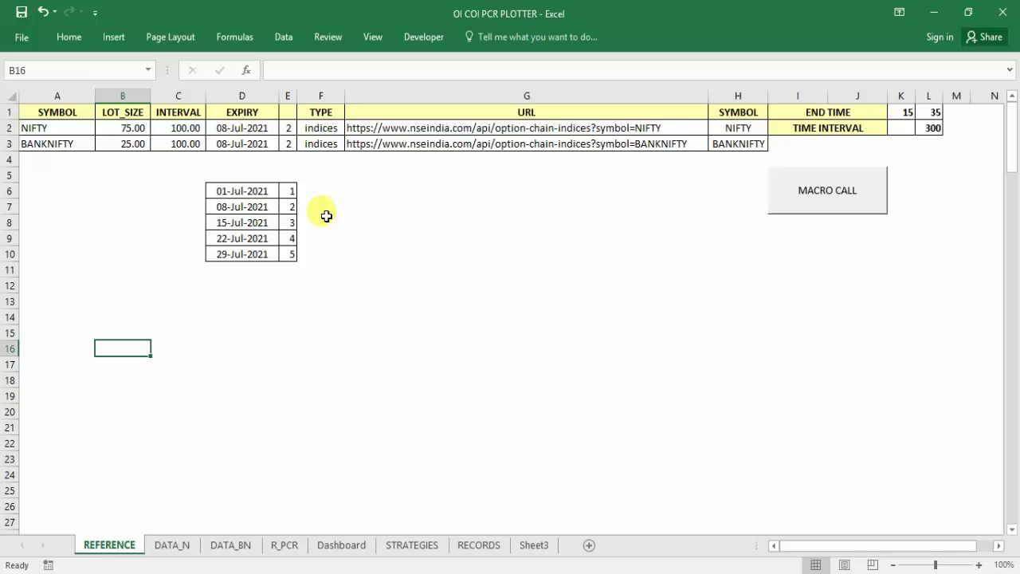
pyautogui.click(284, 548)
pyautogui.click(230, 546)
pyautogui.click(115, 543)
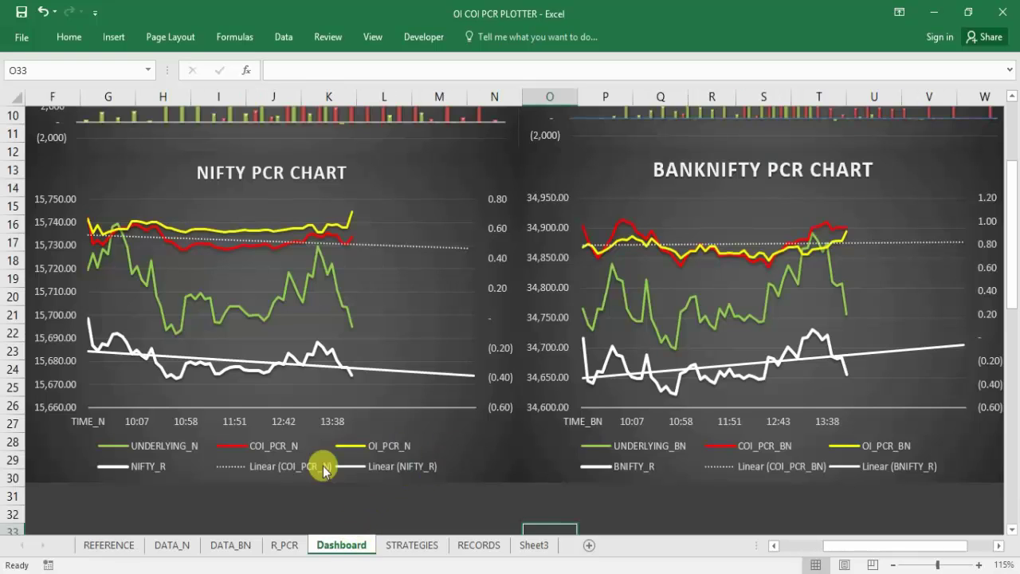
pyautogui.click(284, 547)
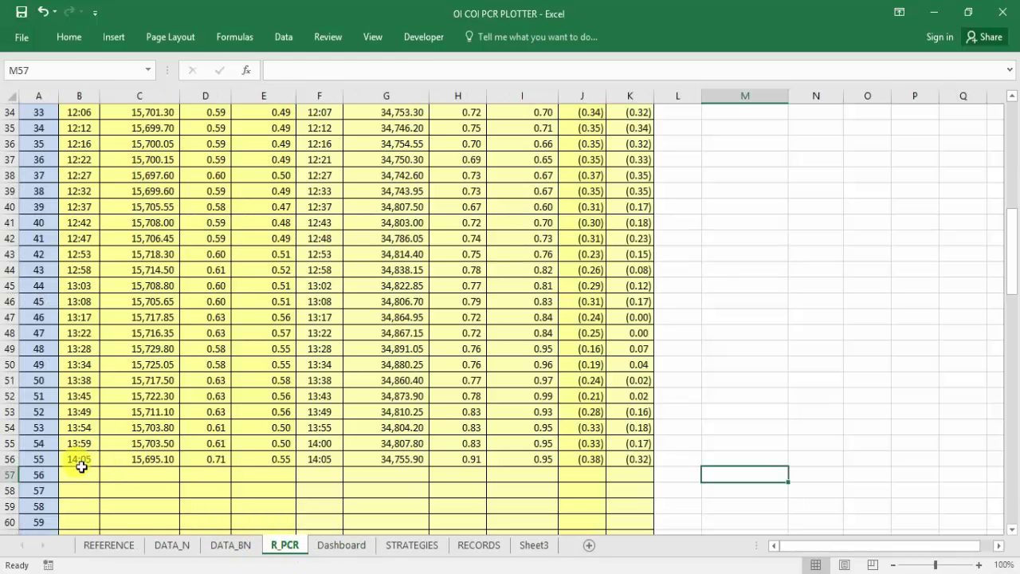
pyautogui.click(166, 545)
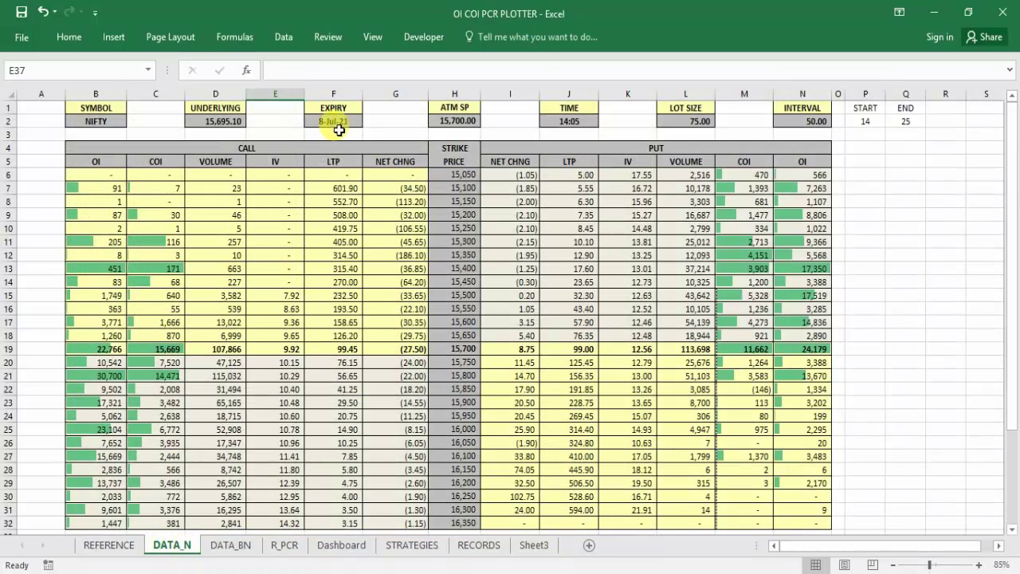
pyautogui.click(231, 545)
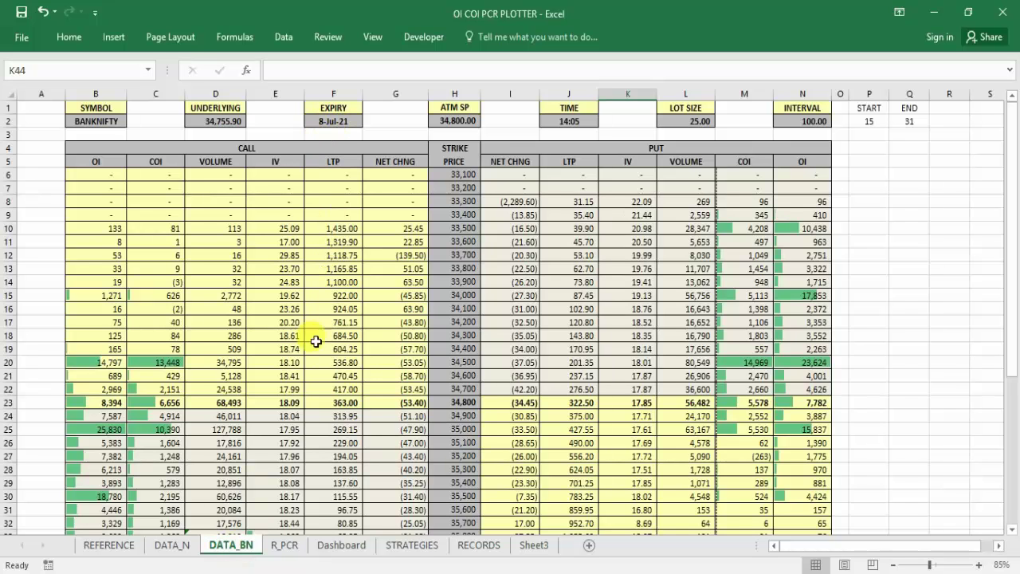
# Step: Examine the Dashboard's PCR charts and the call and put bars of the NIFTY OI chart by strike price
pyautogui.click(340, 546)
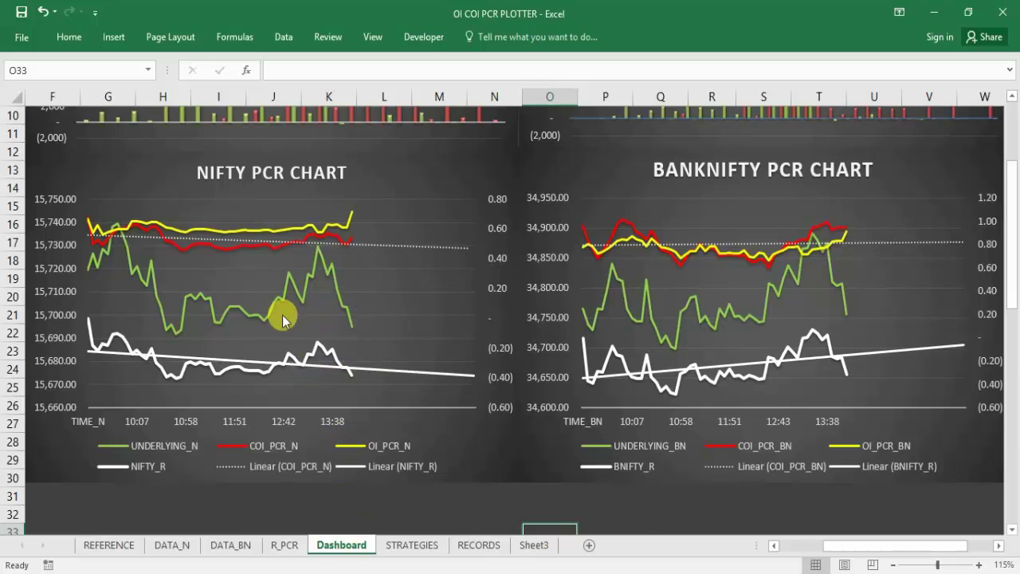
pyautogui.moveTo(231, 306)
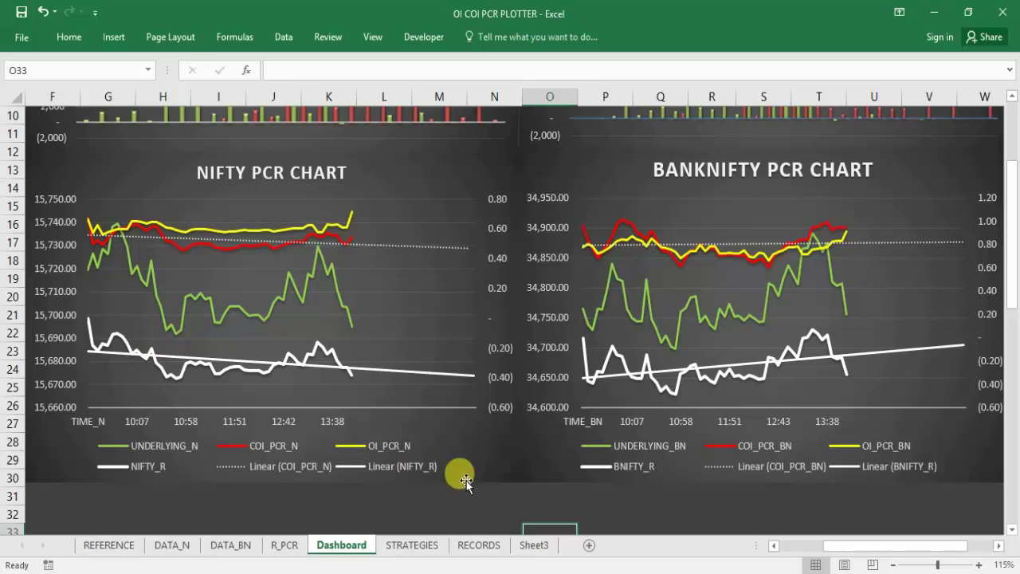
pyautogui.click(808, 547)
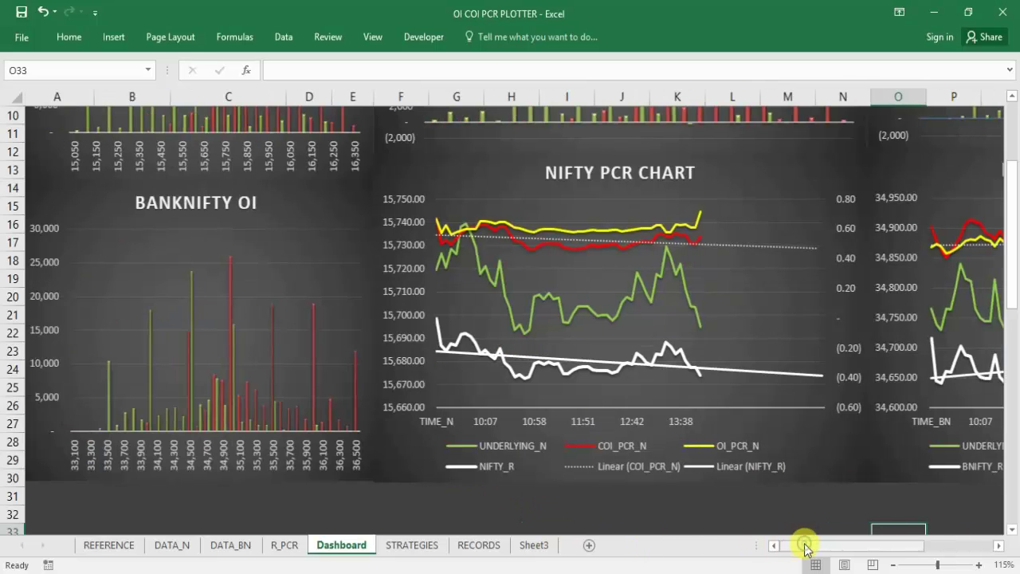
pyautogui.scroll(3, 187, 478)
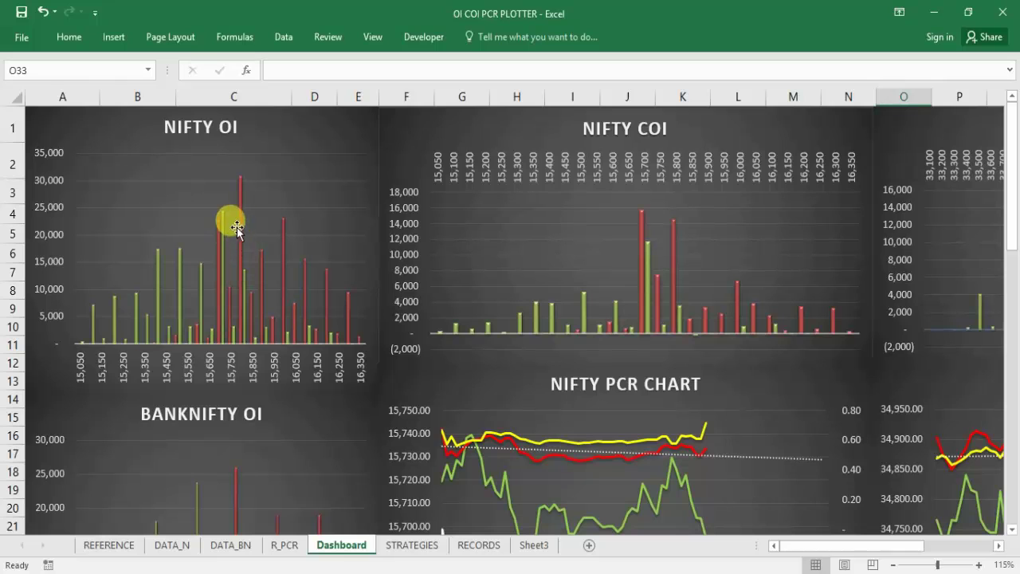
pyautogui.moveTo(241, 201)
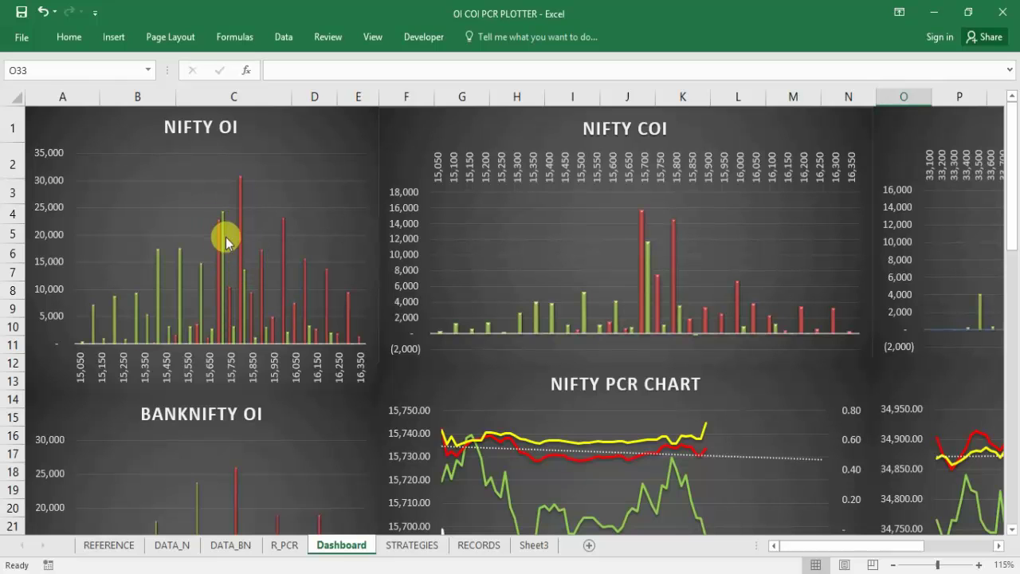
pyautogui.moveTo(223, 231)
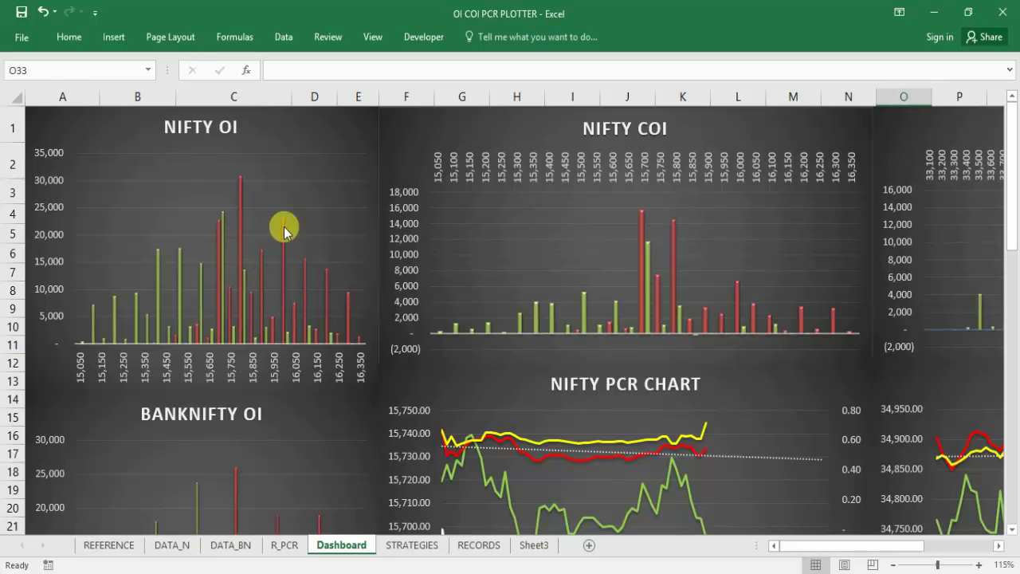
pyautogui.moveTo(281, 234)
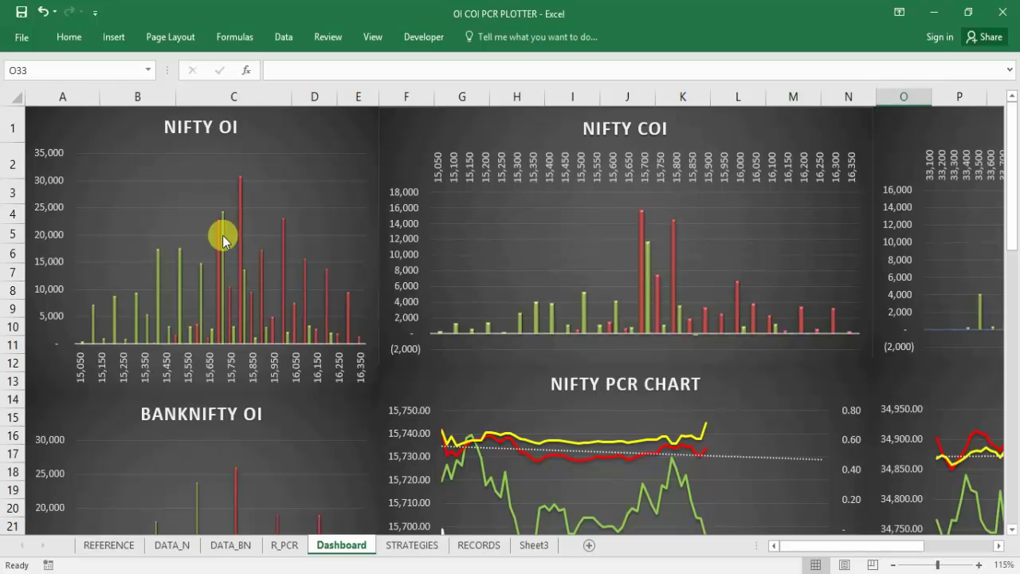
pyautogui.moveTo(179, 253)
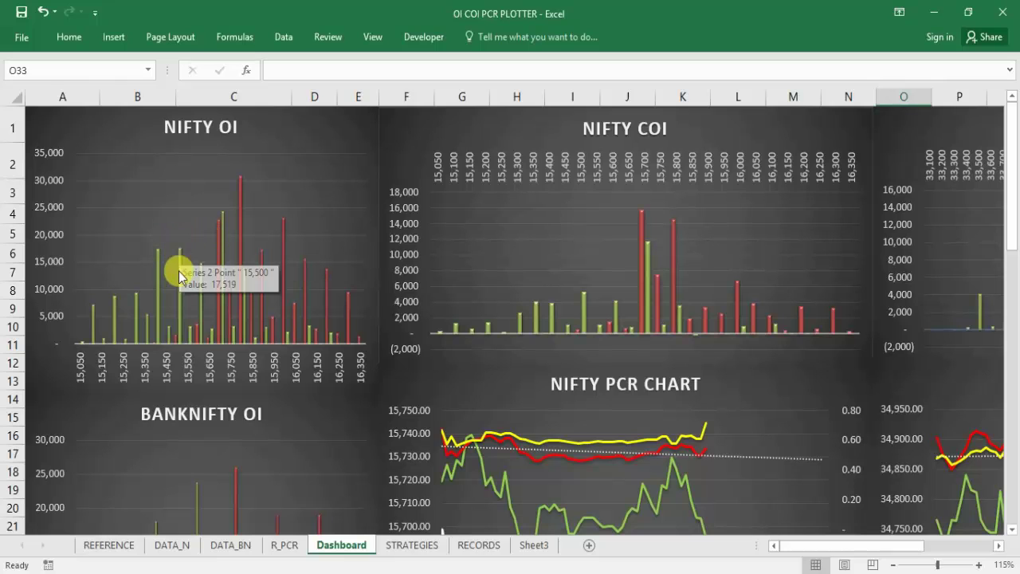
# Step: Enter the NIFTY short strangle on STRATEGIES with SHORT CE strike 16000 and SHORT PE strike 15500, and check its breakevens and maximum loss
pyautogui.click(416, 547)
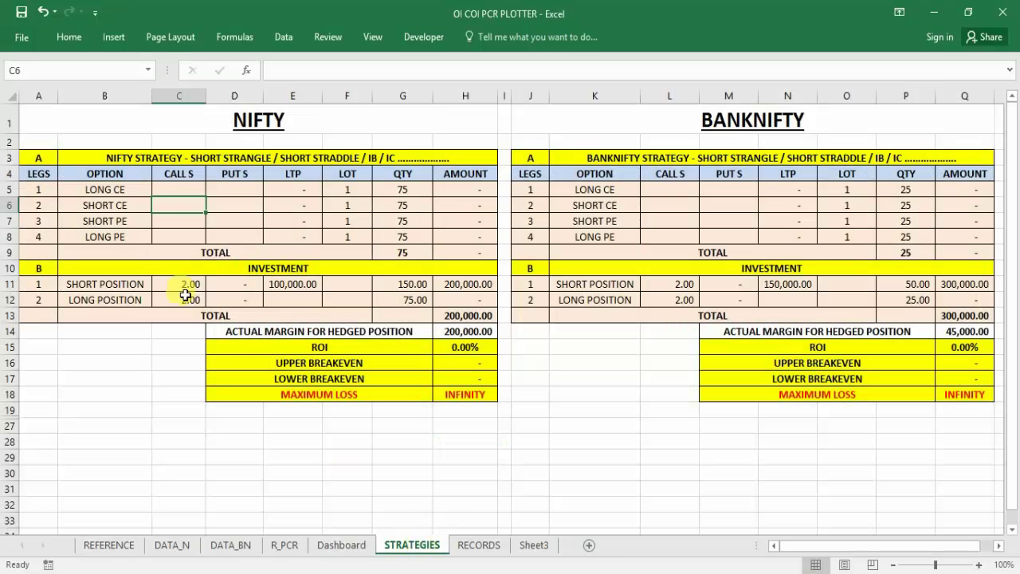
pyautogui.write('16000')
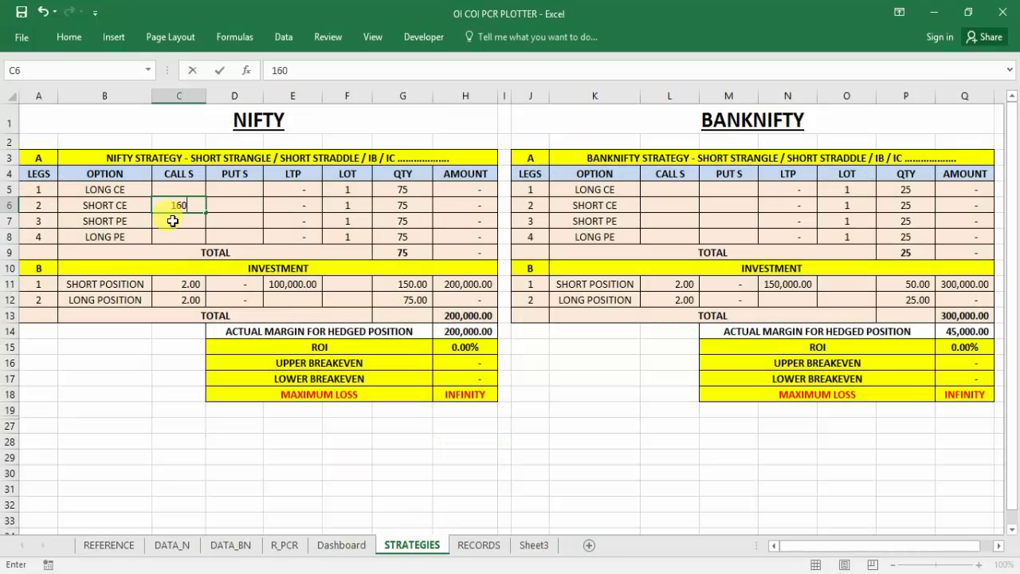
pyautogui.click(230, 224)
pyautogui.write('15500')
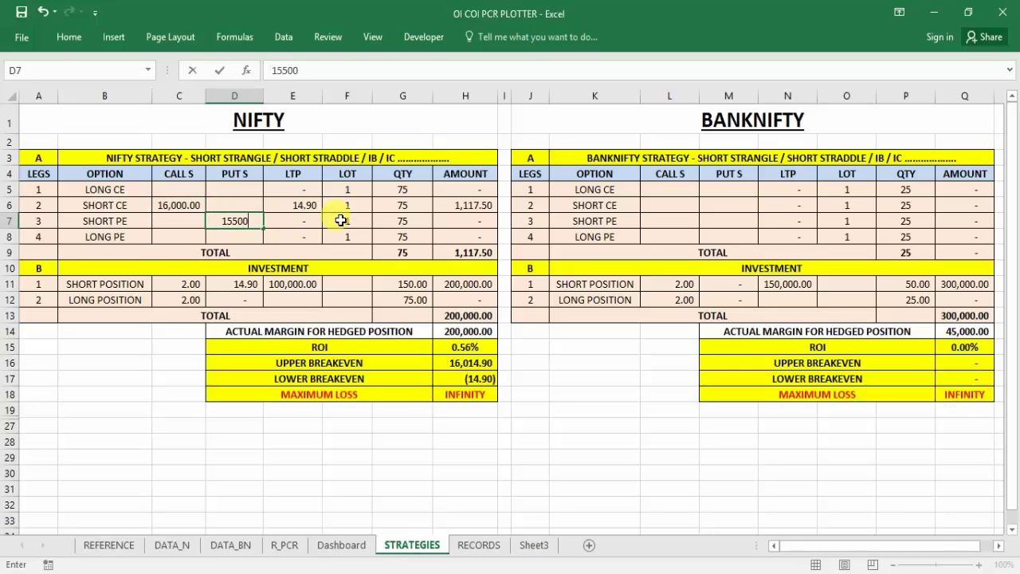
pyautogui.press('Return')
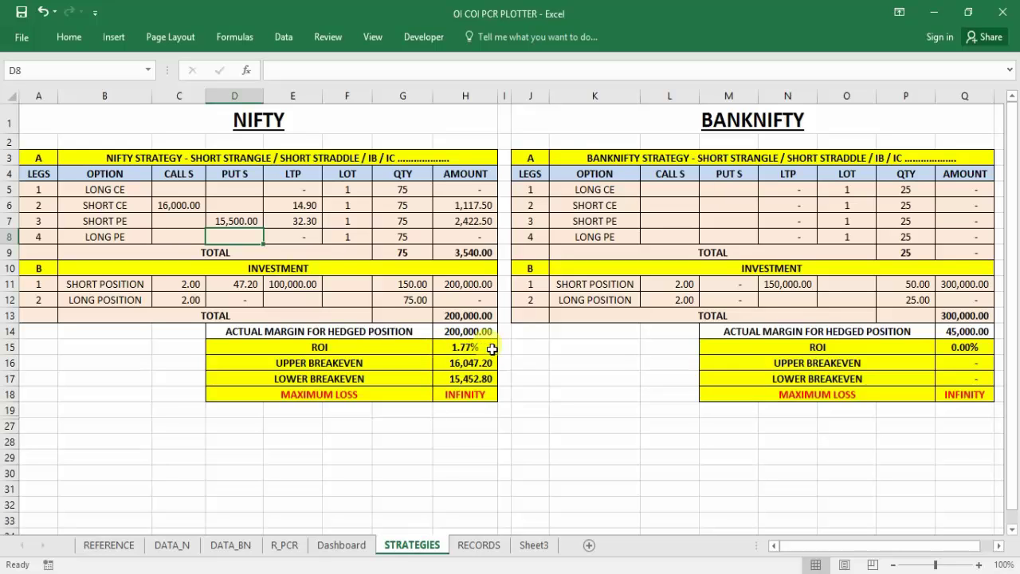
pyautogui.click(388, 362)
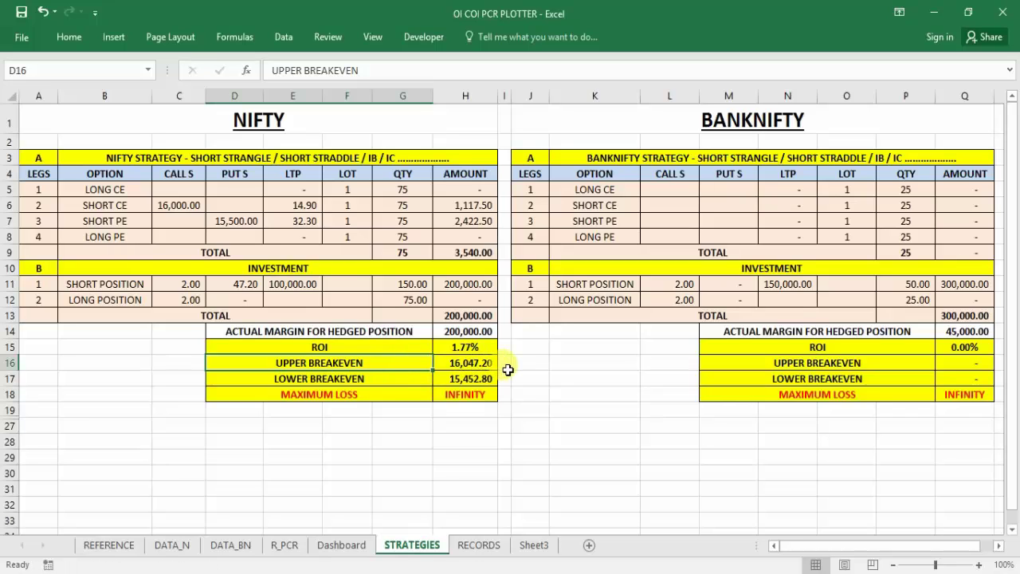
pyautogui.click(380, 382)
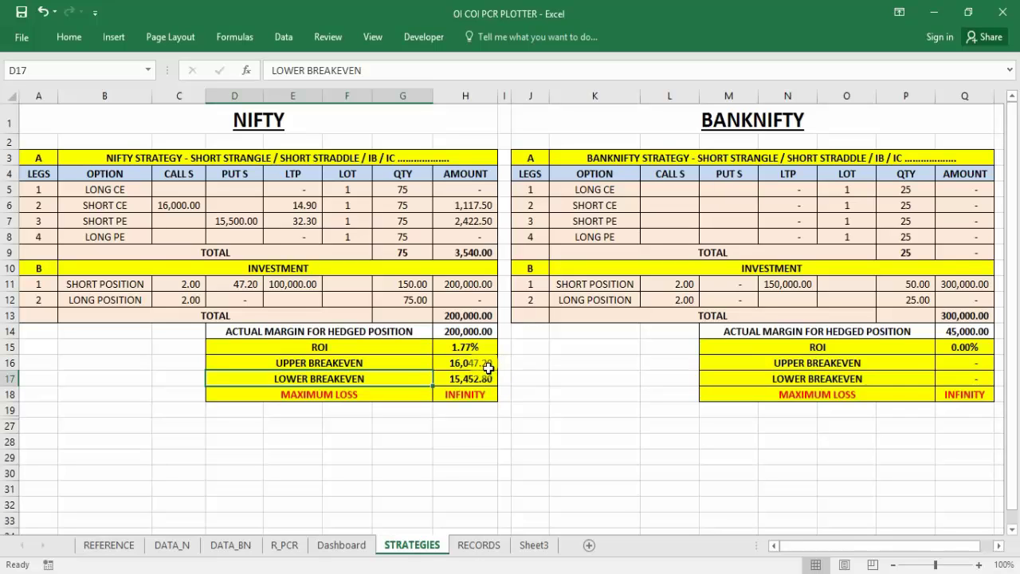
pyautogui.click(394, 398)
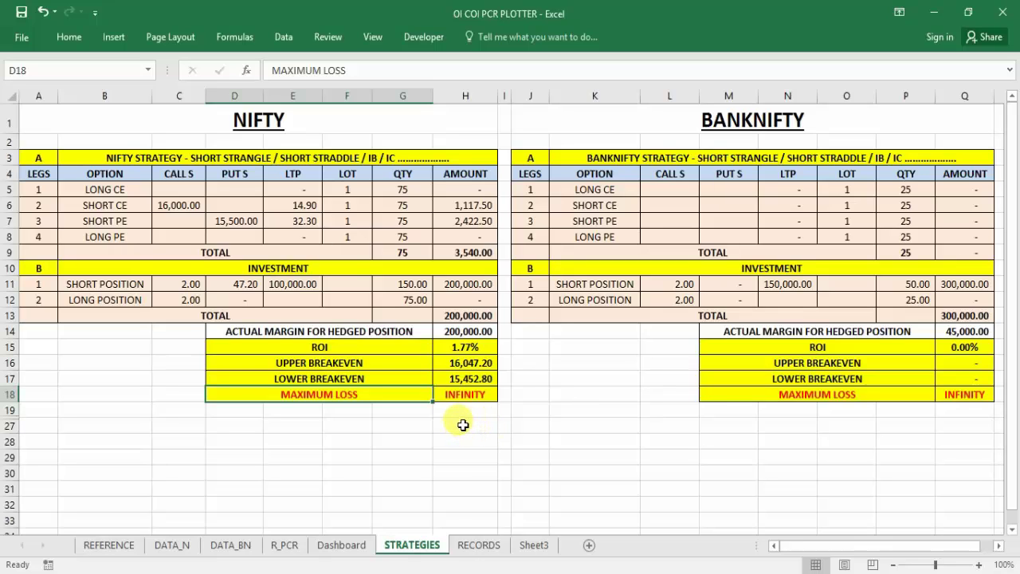
# Step: Hedge the NIFTY strategy with a LONG CE strike of 16100 and a LONG PE strike of 15400
pyautogui.click(190, 195)
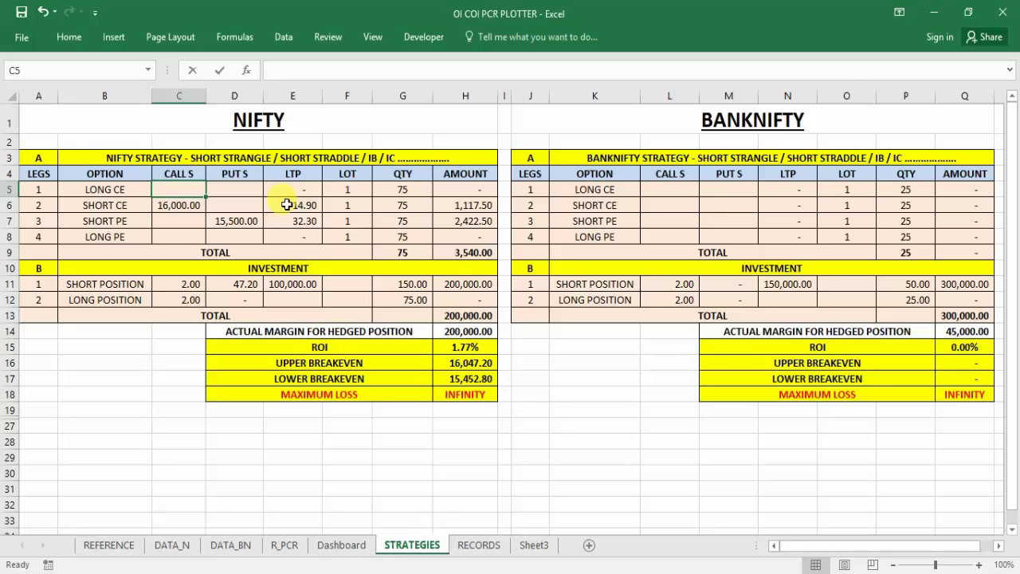
pyautogui.write('16,100')
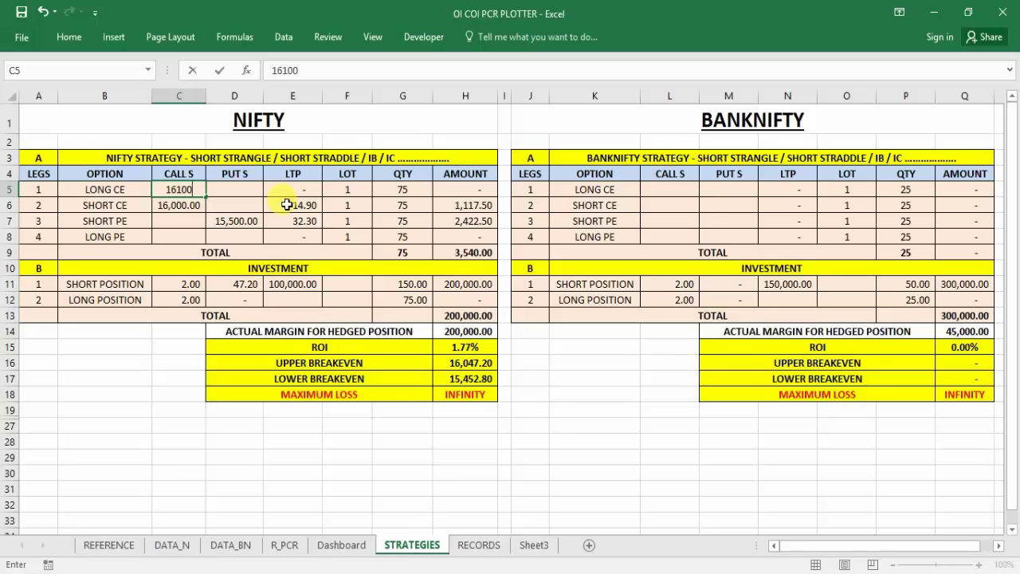
pyautogui.press('Return')
pyautogui.click(225, 237)
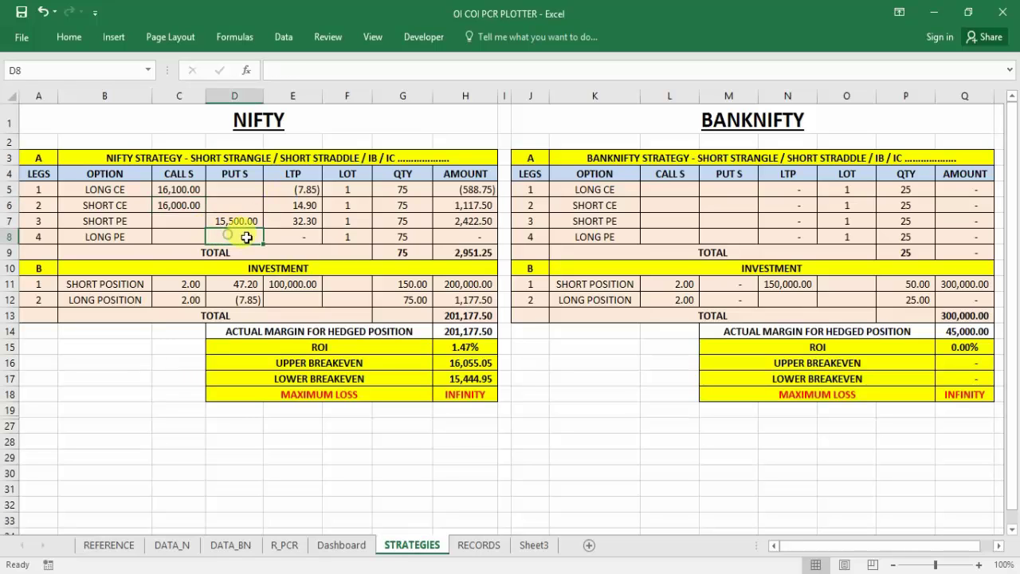
pyautogui.write('15,400')
pyautogui.press('Return')
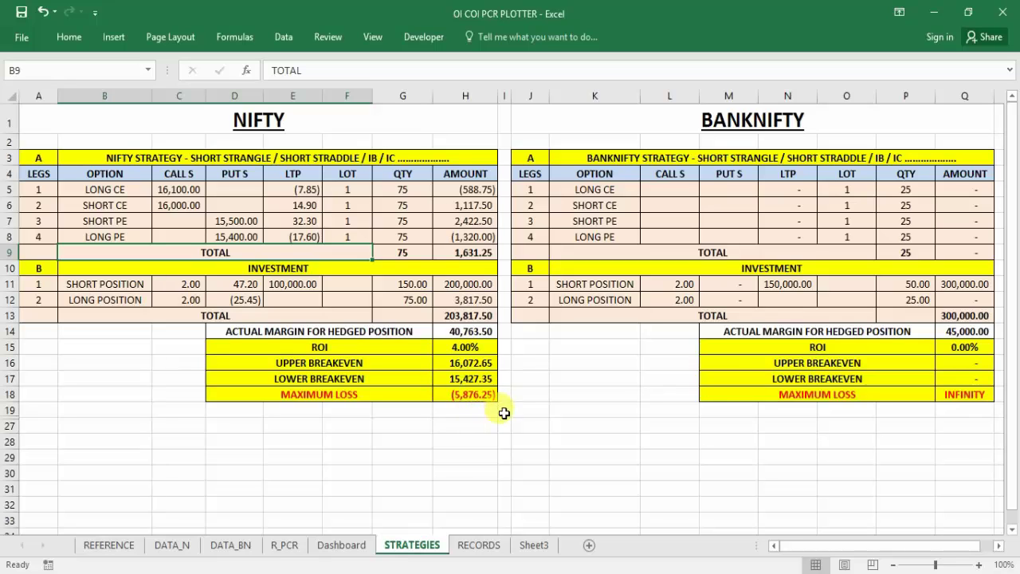
# Step: Set the NIFTY hedge strikes to 15450 for the LONG PE leg and 16050 for the LONG CE leg
pyautogui.click(253, 235)
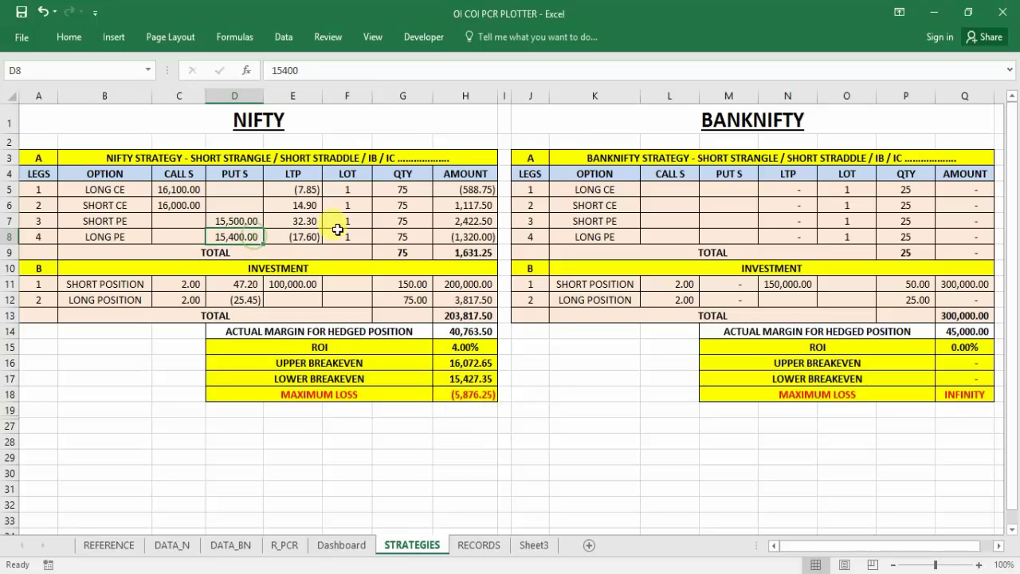
pyautogui.write('15450')
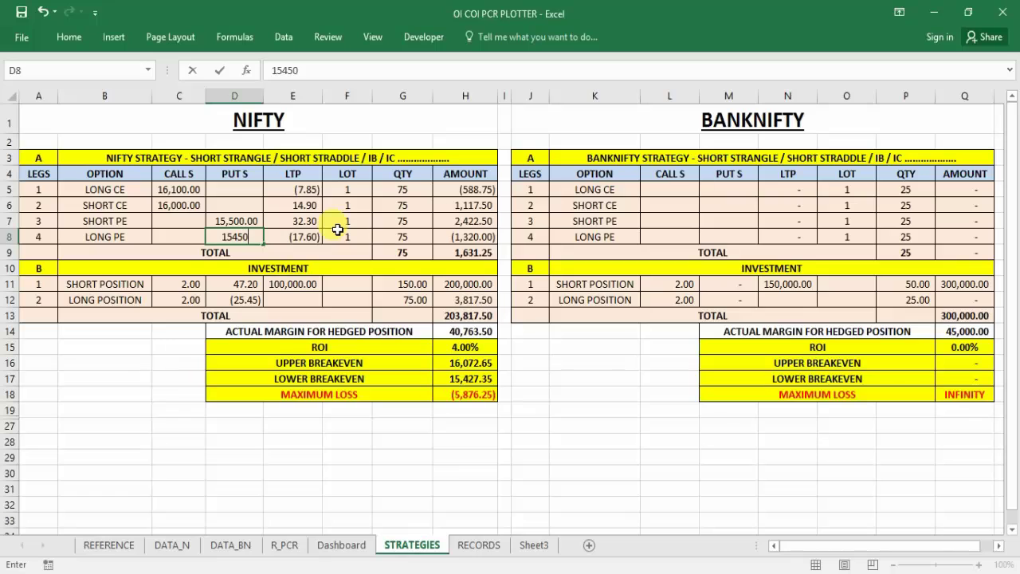
pyautogui.press('Up')
pyautogui.press('Up')
pyautogui.press('Left')
pyautogui.press('Up')
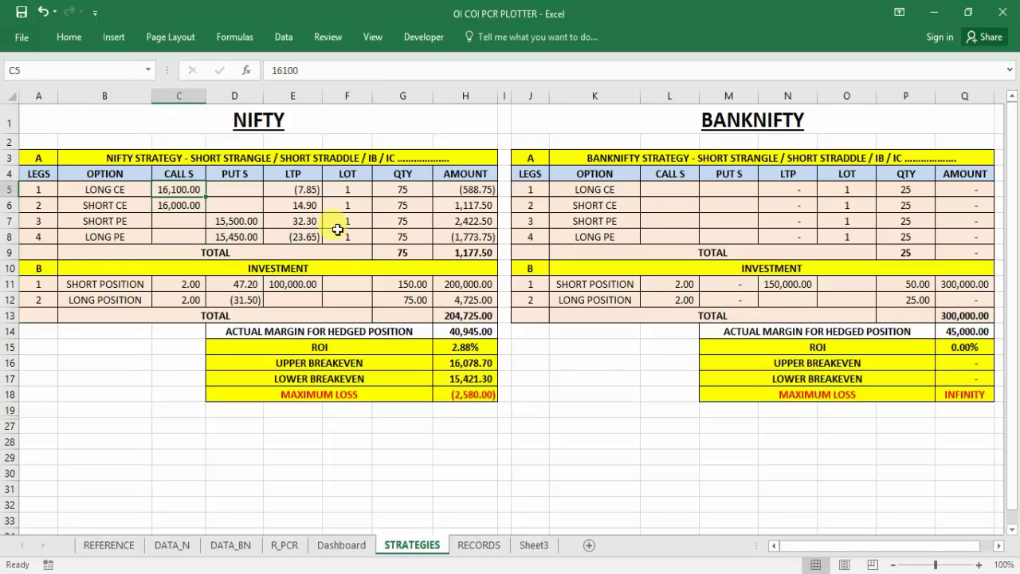
pyautogui.write('16050')
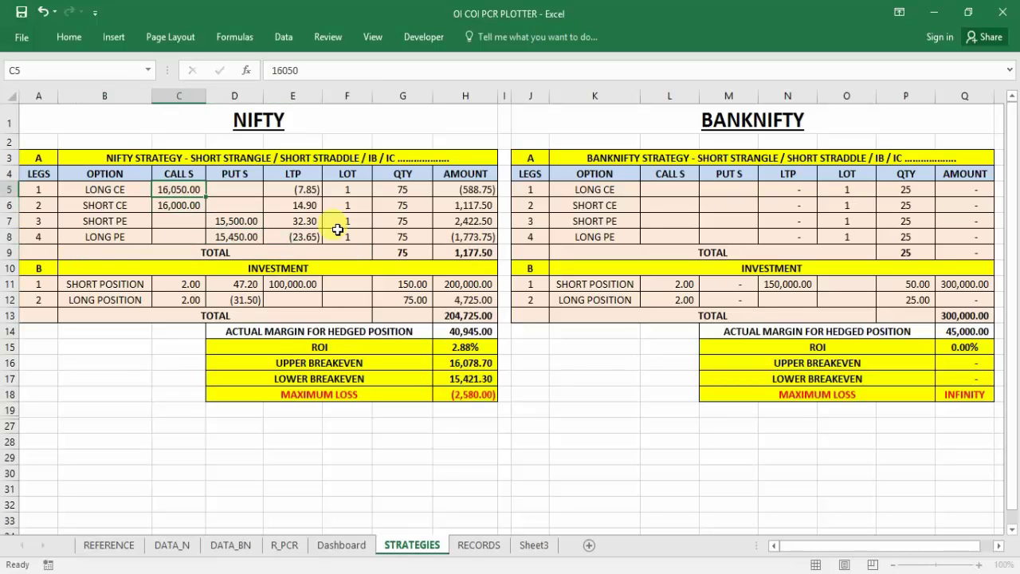
pyautogui.press('Return')
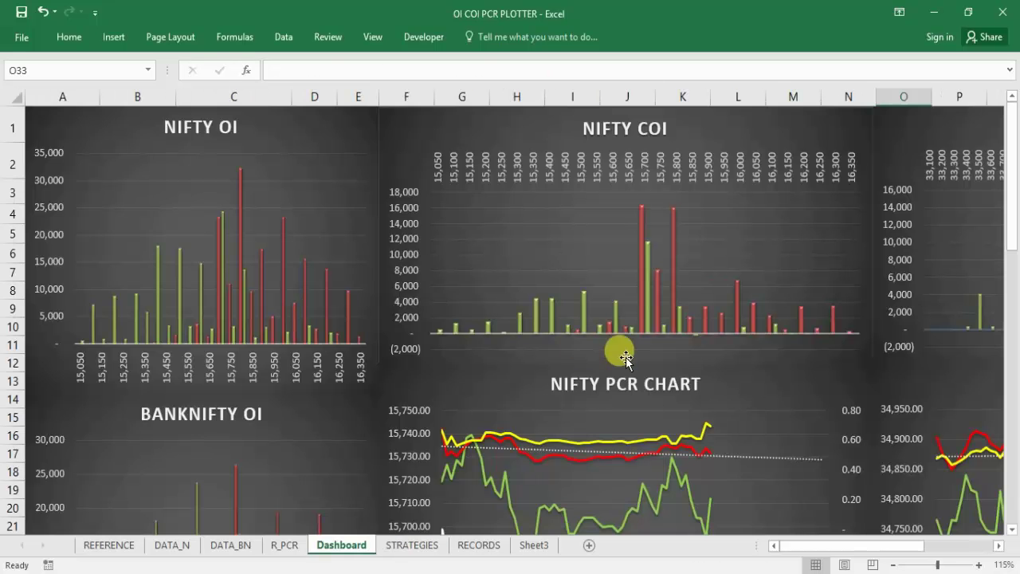
# Step: Check the updated Dashboard charts, NIFTY strategy and R_PCR records, and examine the call and put bars of the BANKNIFTY OI chart
pyautogui.scroll(-2, 689, 402)
pyautogui.scroll(-1, 683, 433)
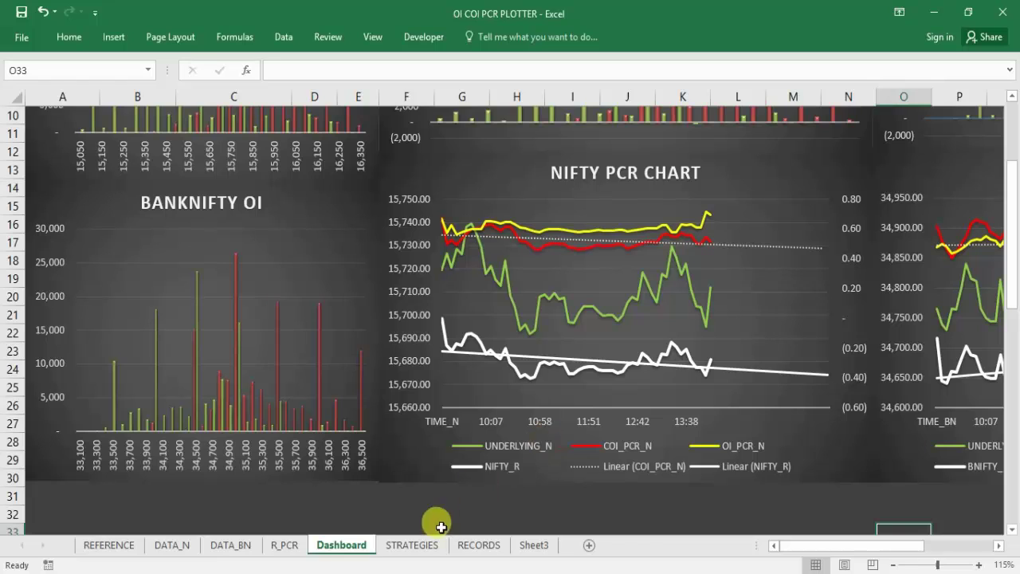
pyautogui.click(417, 542)
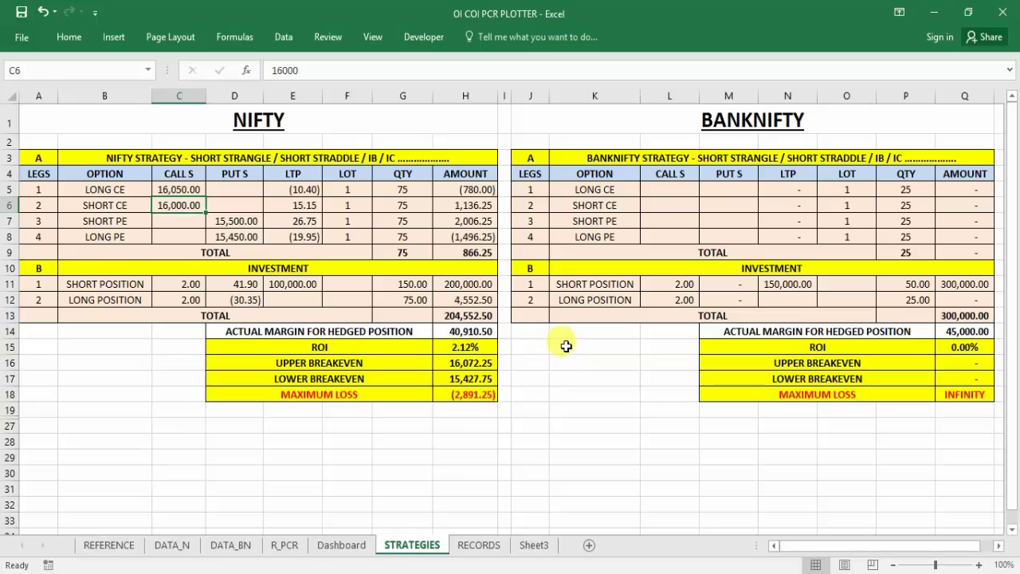
pyautogui.click(233, 545)
pyautogui.click(285, 545)
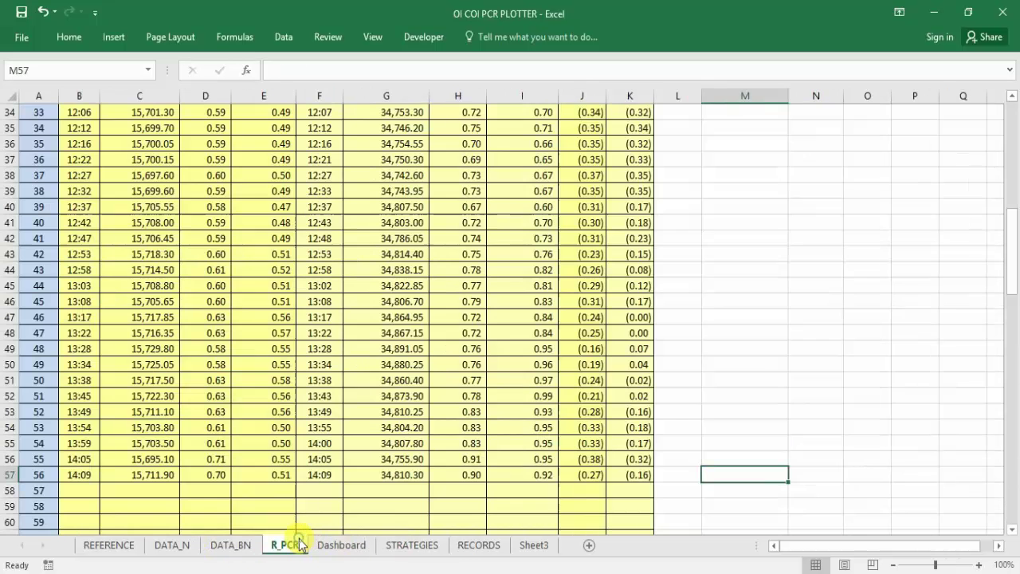
pyautogui.click(339, 546)
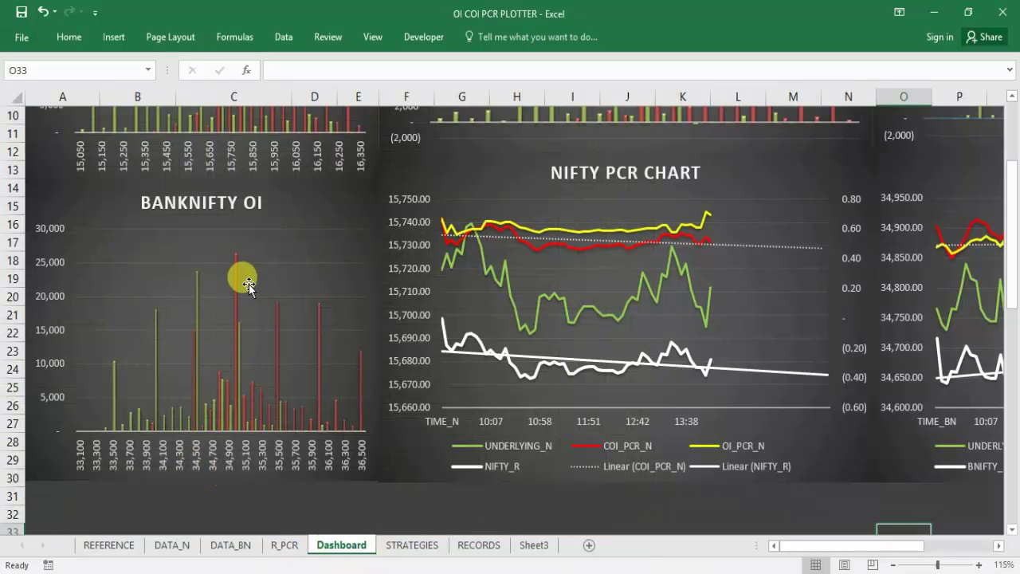
pyautogui.moveTo(236, 282)
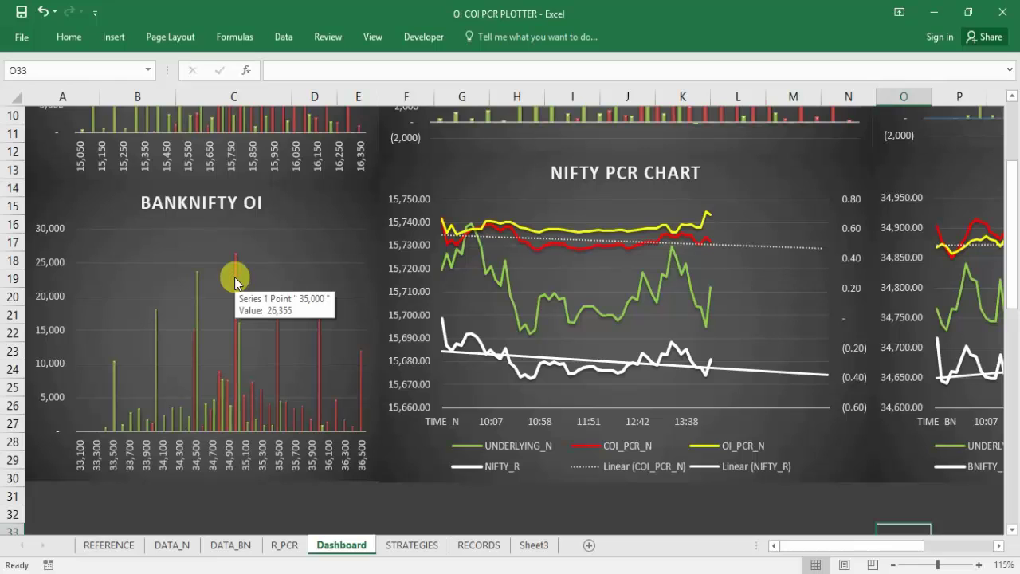
pyautogui.moveTo(197, 285)
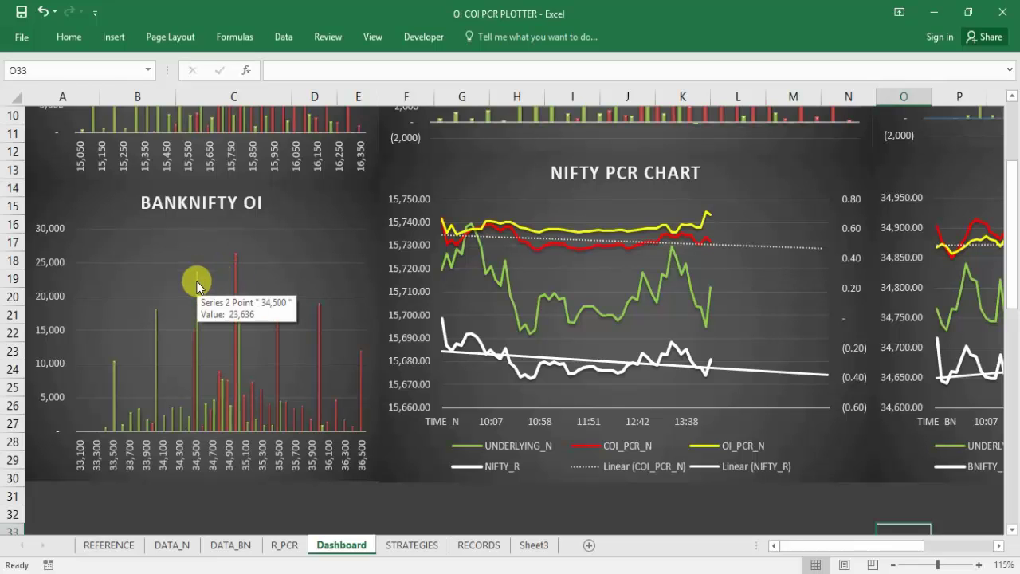
# Step: Enter the BANKNIFTY short strangle on STRATEGIES with SHORT CE strike 35000 and SHORT PE strike 34500, and check its maximum loss
pyautogui.click(285, 547)
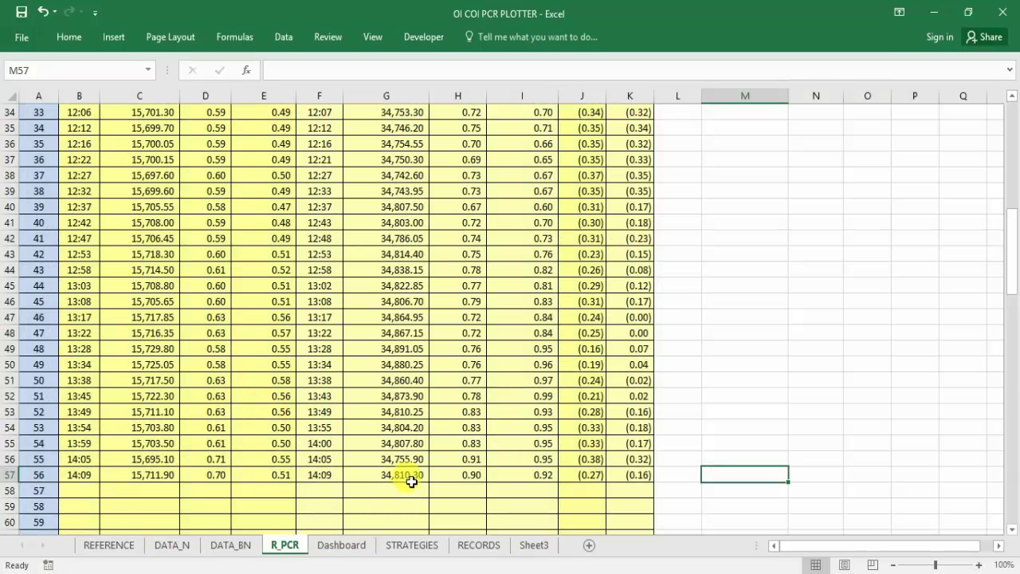
pyautogui.click(341, 546)
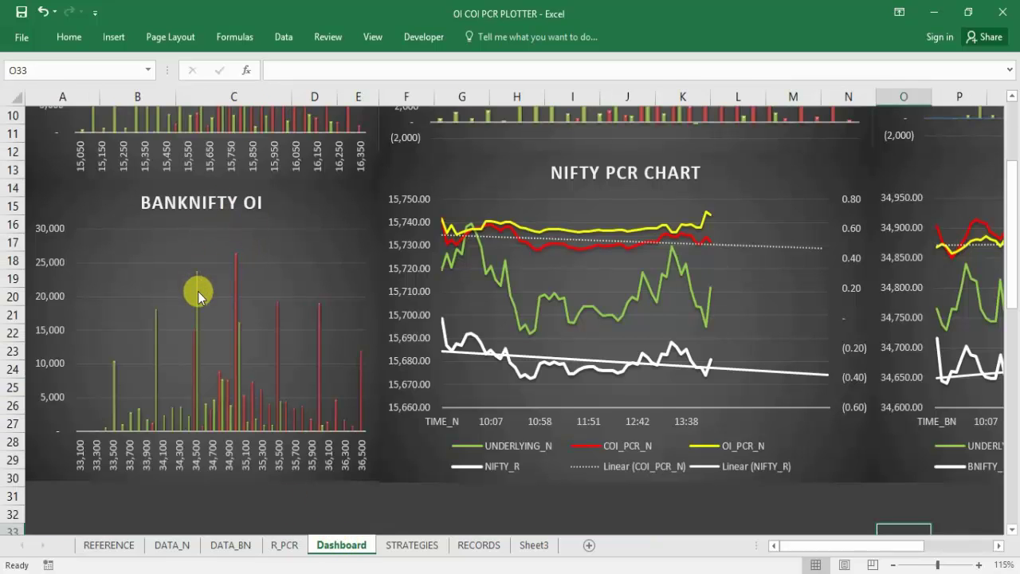
pyautogui.click(428, 547)
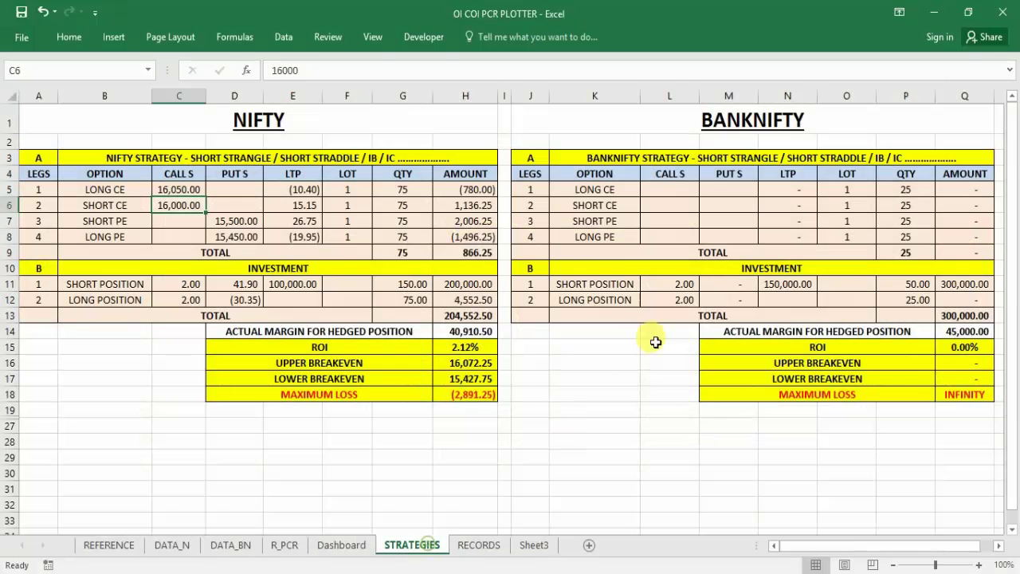
pyautogui.click(718, 221)
pyautogui.click(685, 205)
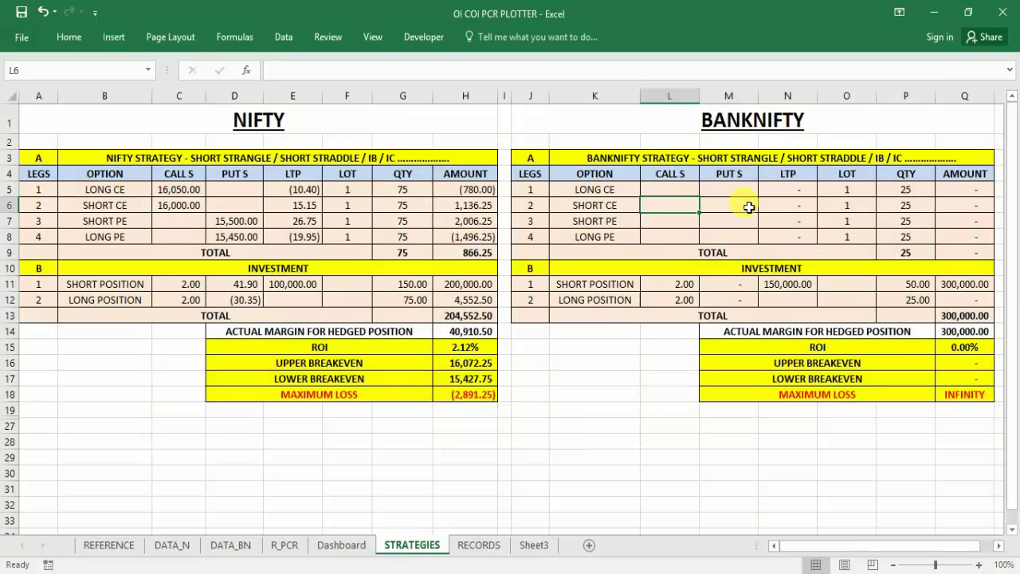
pyautogui.write('35000')
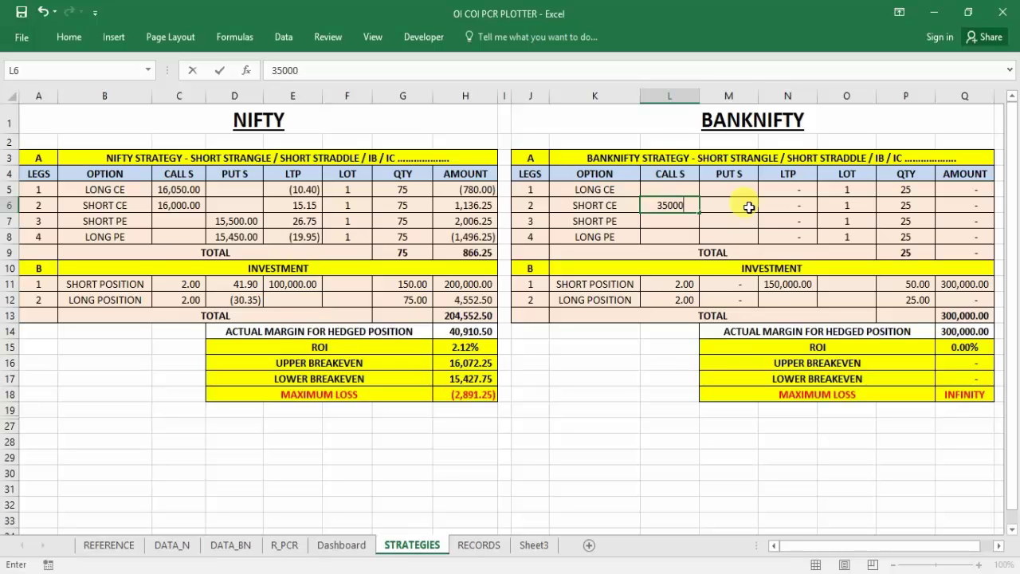
pyautogui.click(749, 207)
pyautogui.press('Down')
pyautogui.write('34500')
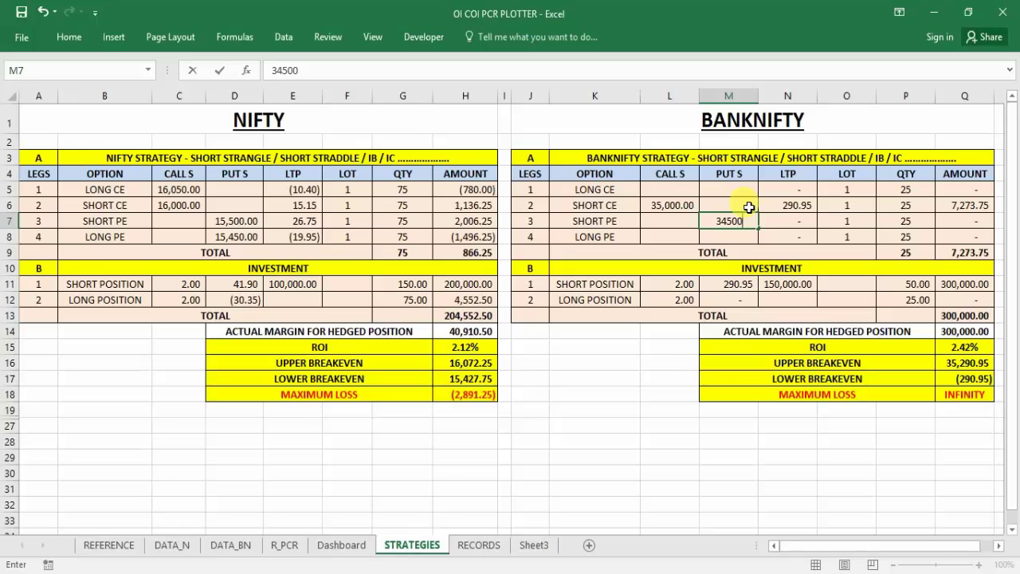
pyautogui.press('Return')
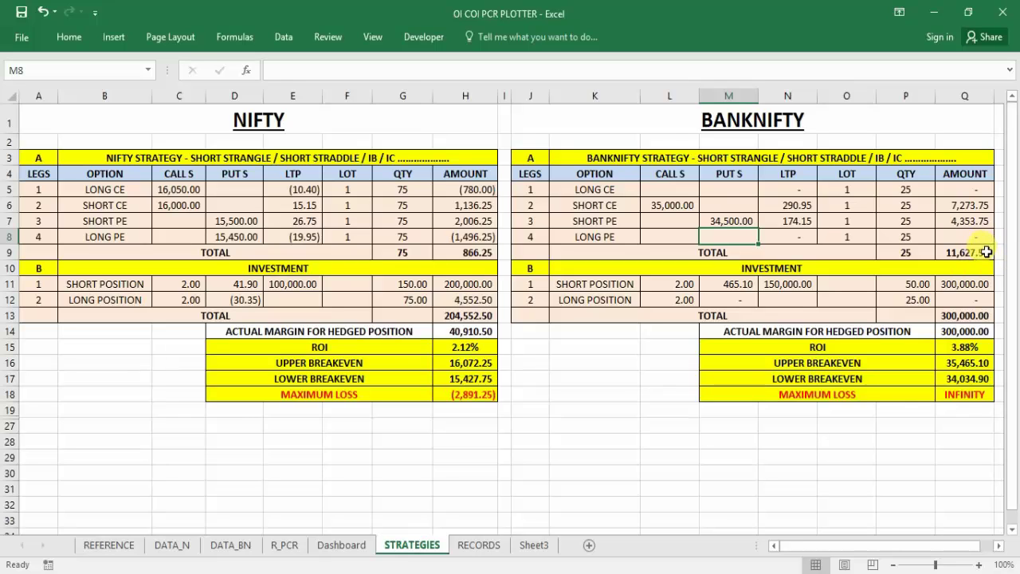
pyautogui.click(914, 394)
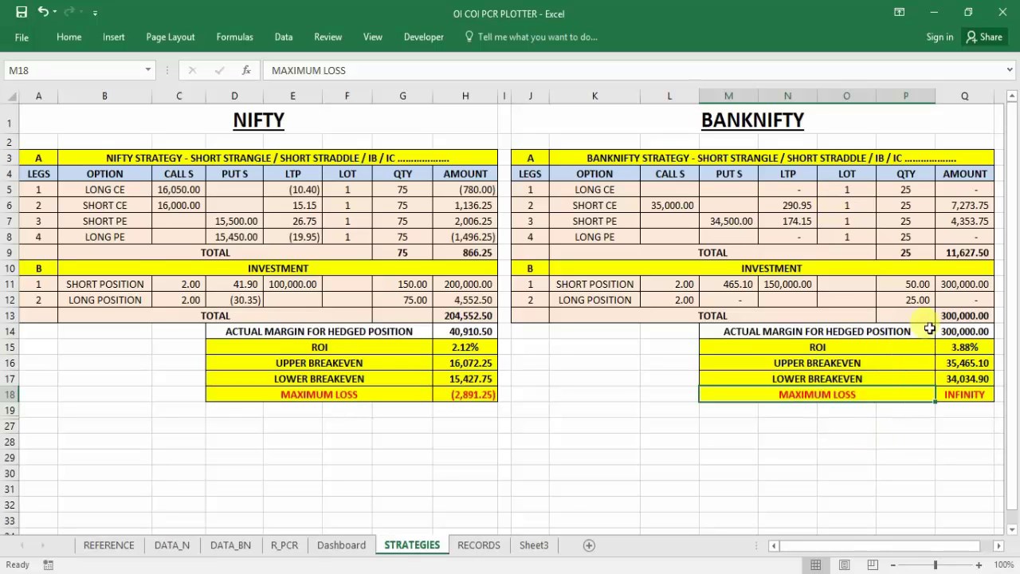
# Step: Hedge the BANKNIFTY strategy with a LONG PE strike of 34400 and a LONG CE strike of 35100
pyautogui.click(726, 234)
pyautogui.write('3')
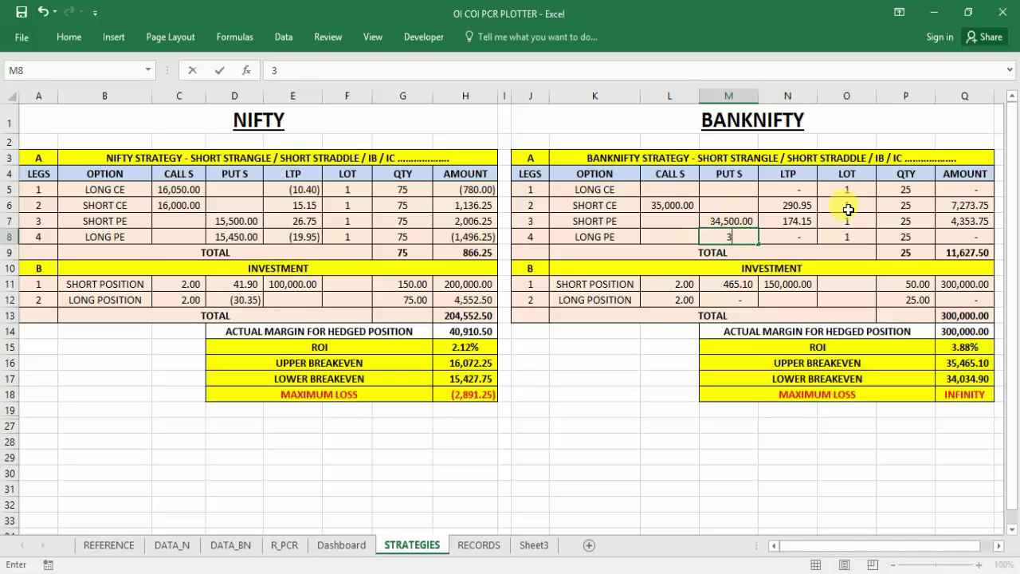
pyautogui.write('4400')
pyautogui.press('Return')
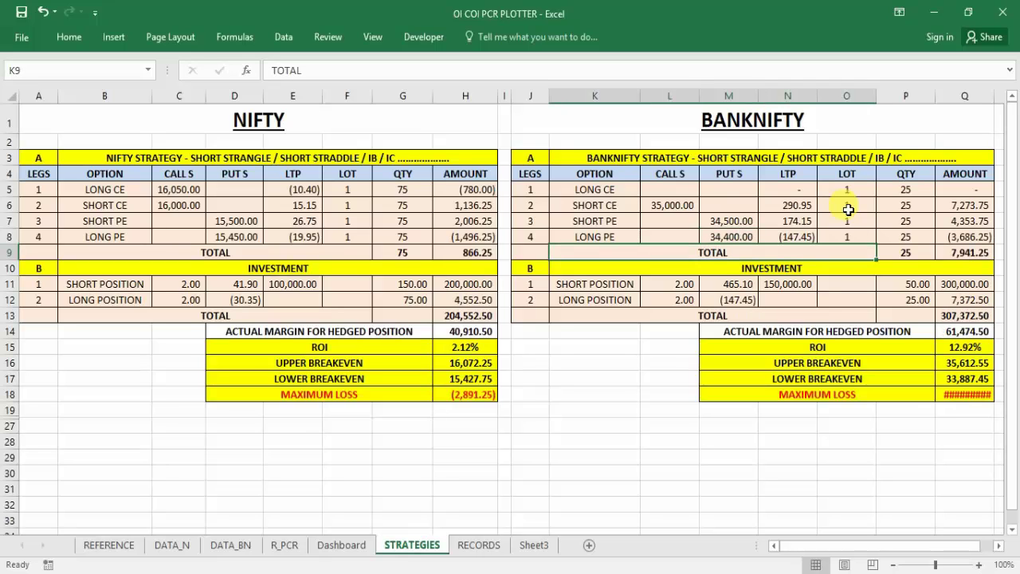
pyautogui.click(671, 191)
pyautogui.write('351')
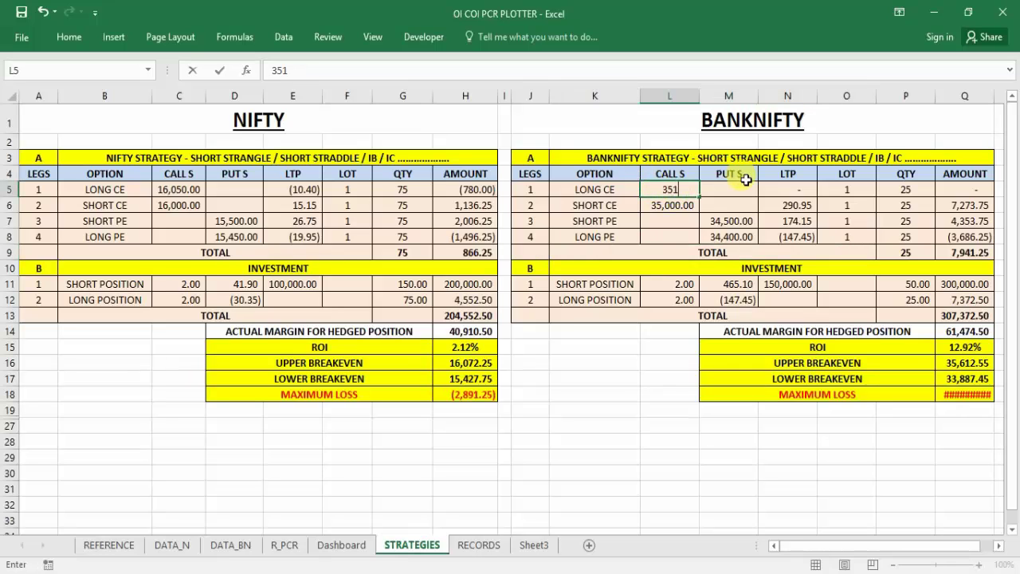
pyautogui.write('00')
pyautogui.press('Return')
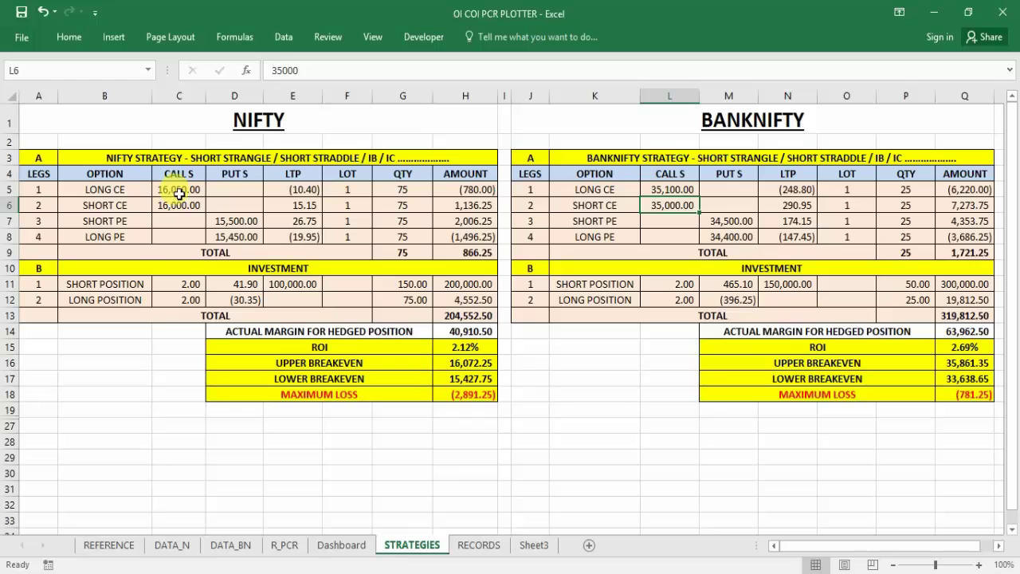
# Step: Clear the LONG PE strike from the NIFTY strategy to compare its margin and maximum loss without that hedge leg
pyautogui.click(251, 239)
pyautogui.press('Delete')
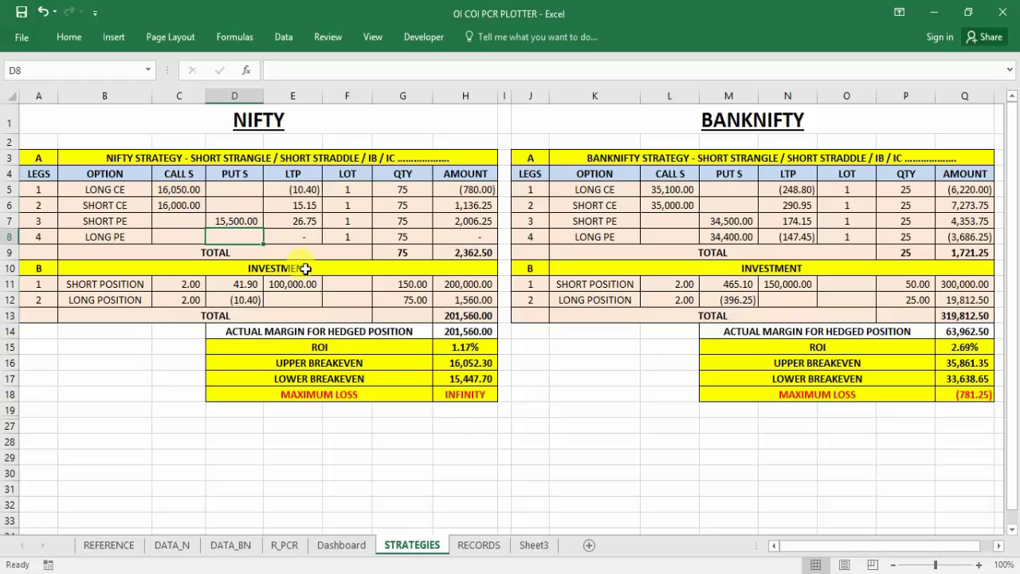
pyautogui.click(385, 471)
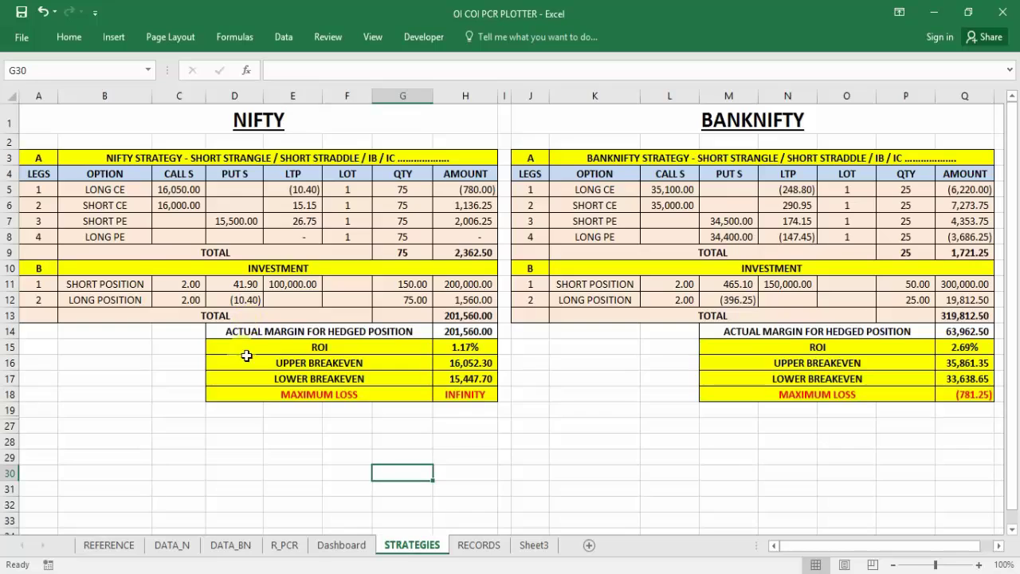
# Step: Examine the NIFTY and BANKNIFTY PCR charts side by side on the Dashboard sheet
pyautogui.hotkey('ctrl', 'pageup')
pyautogui.moveTo(876, 549); pyautogui.dragTo(915, 550)
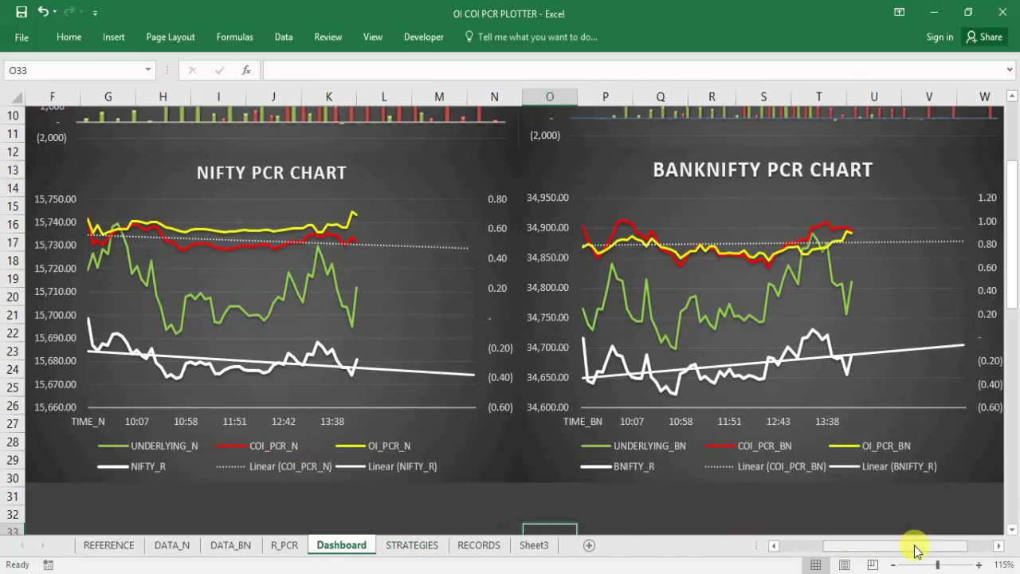